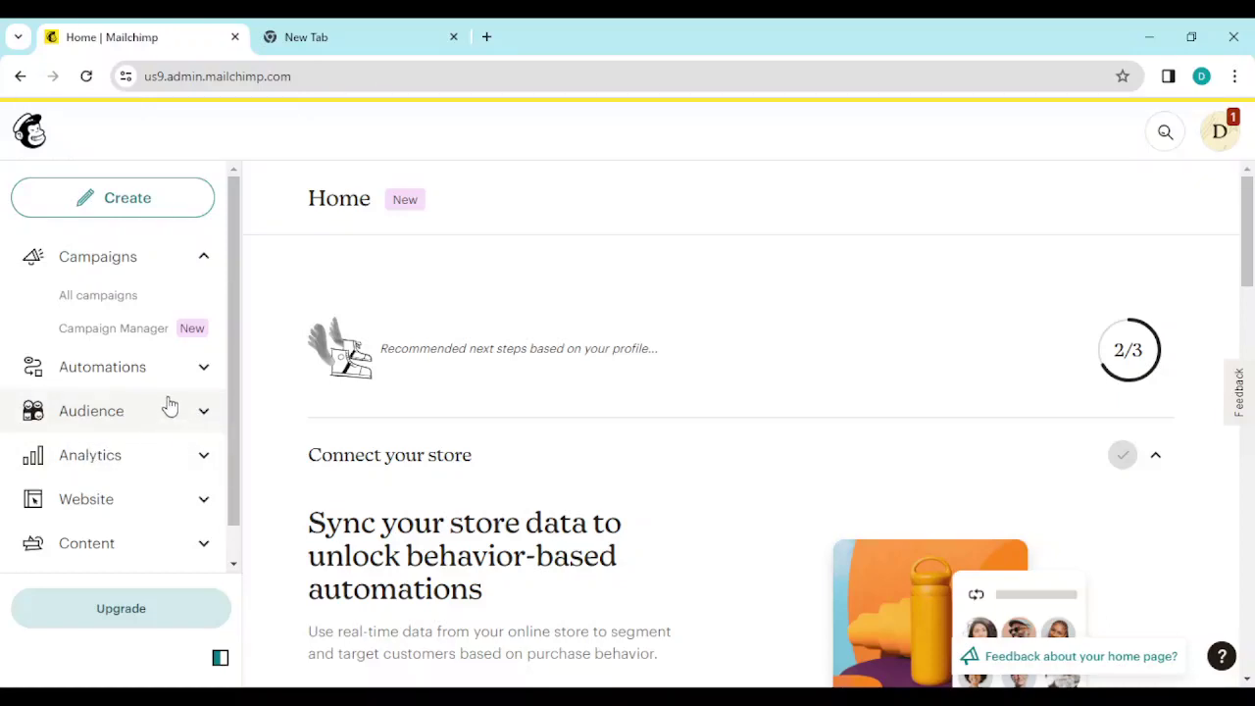
# - Open the Audience dashboard from the left sidebar
pyautogui.click(169, 406)
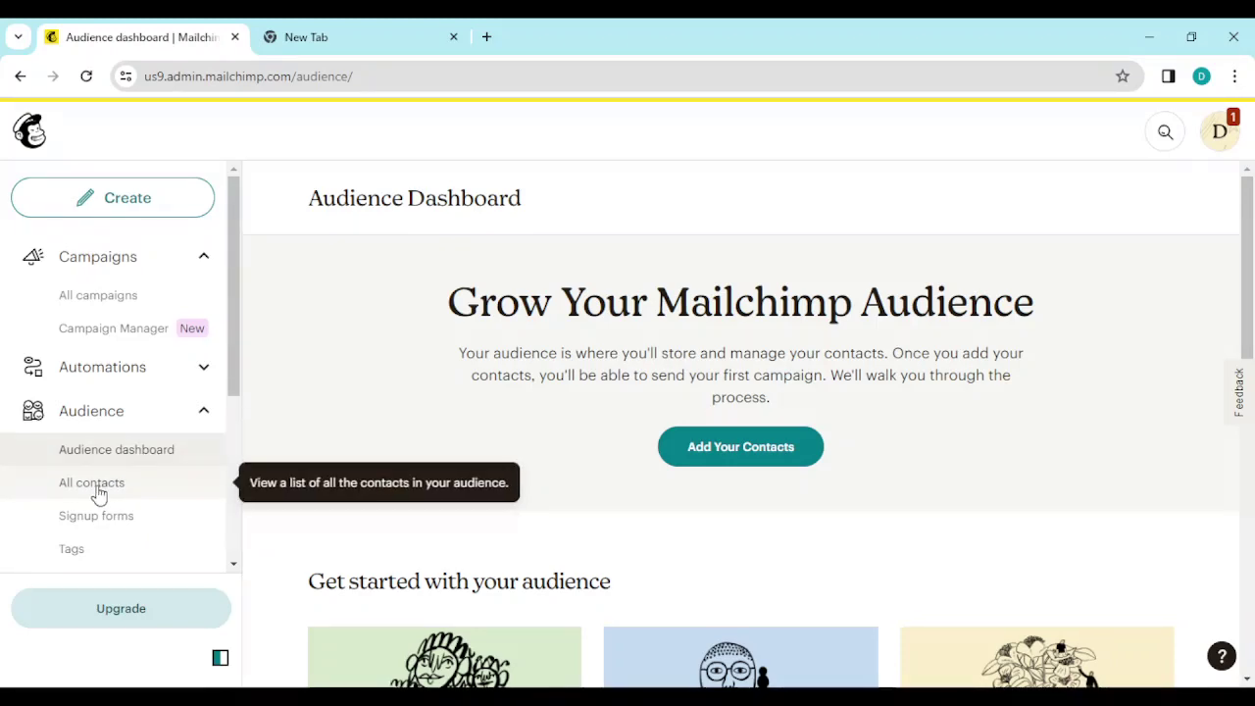
# - Show All contacts for the Tife Telecoms audience, down to the contacts table
pyautogui.click(97, 493)
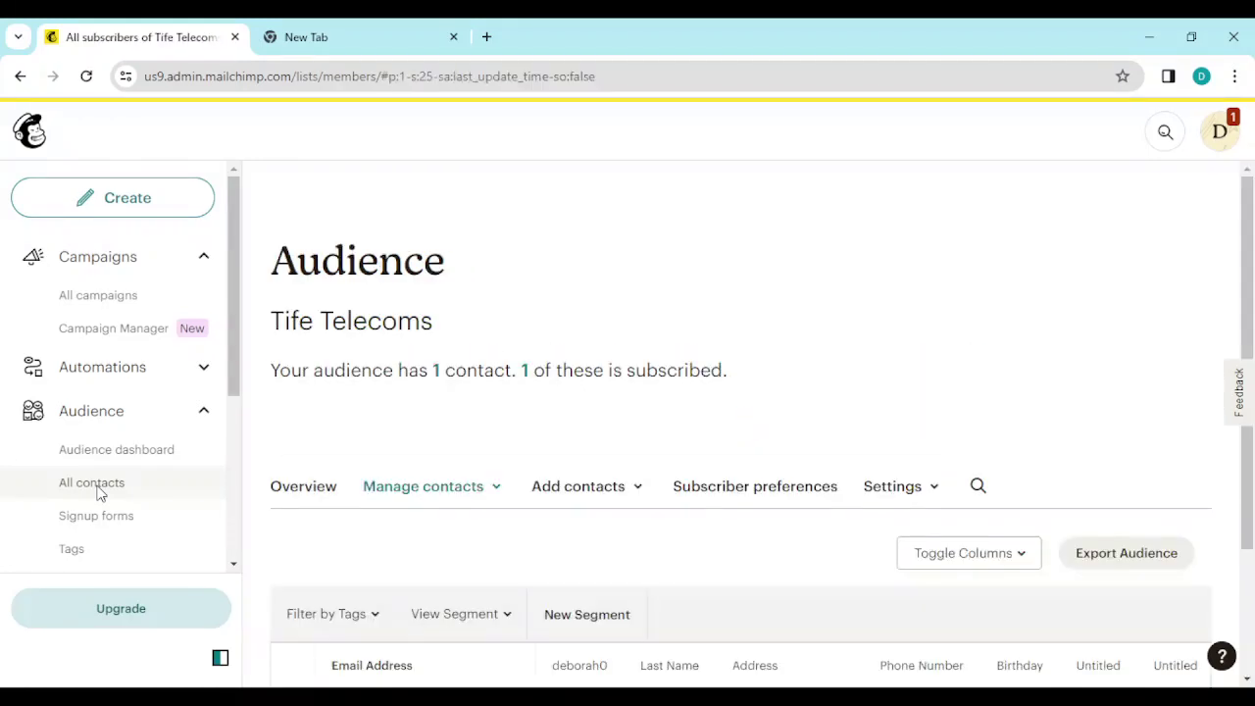
pyautogui.scroll(-2, 740, 442)
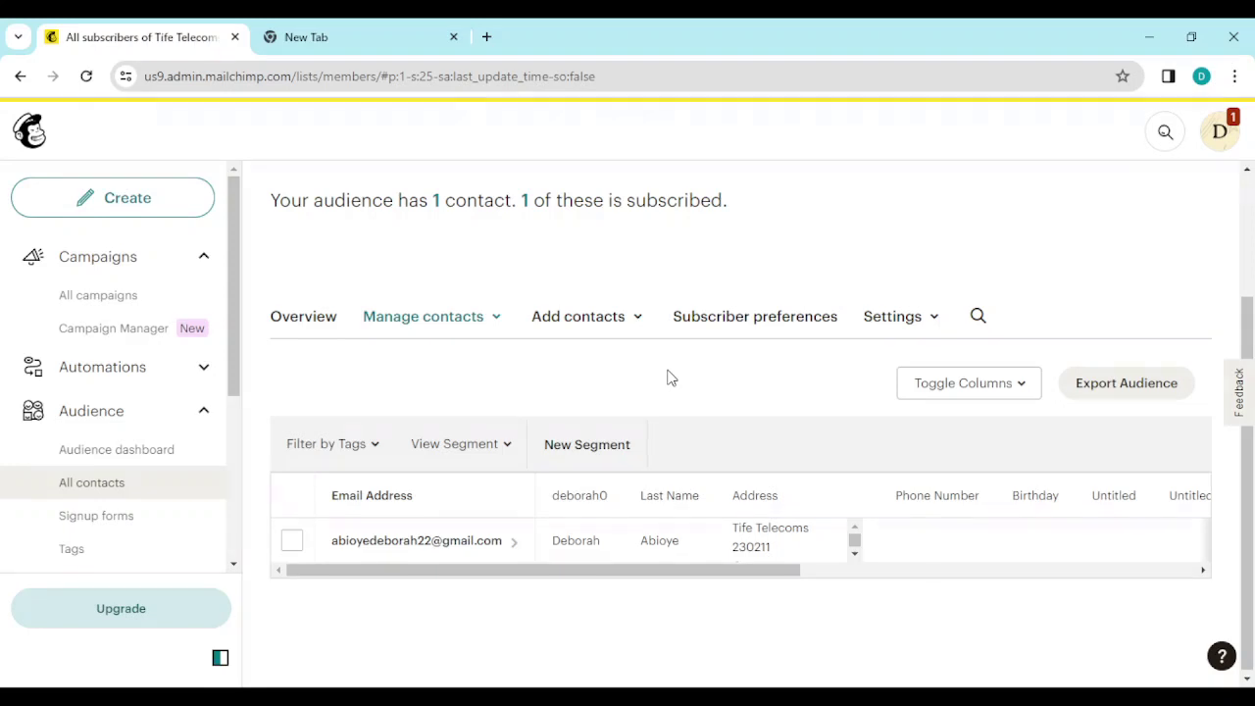
pyautogui.scroll(-1, 437, 608)
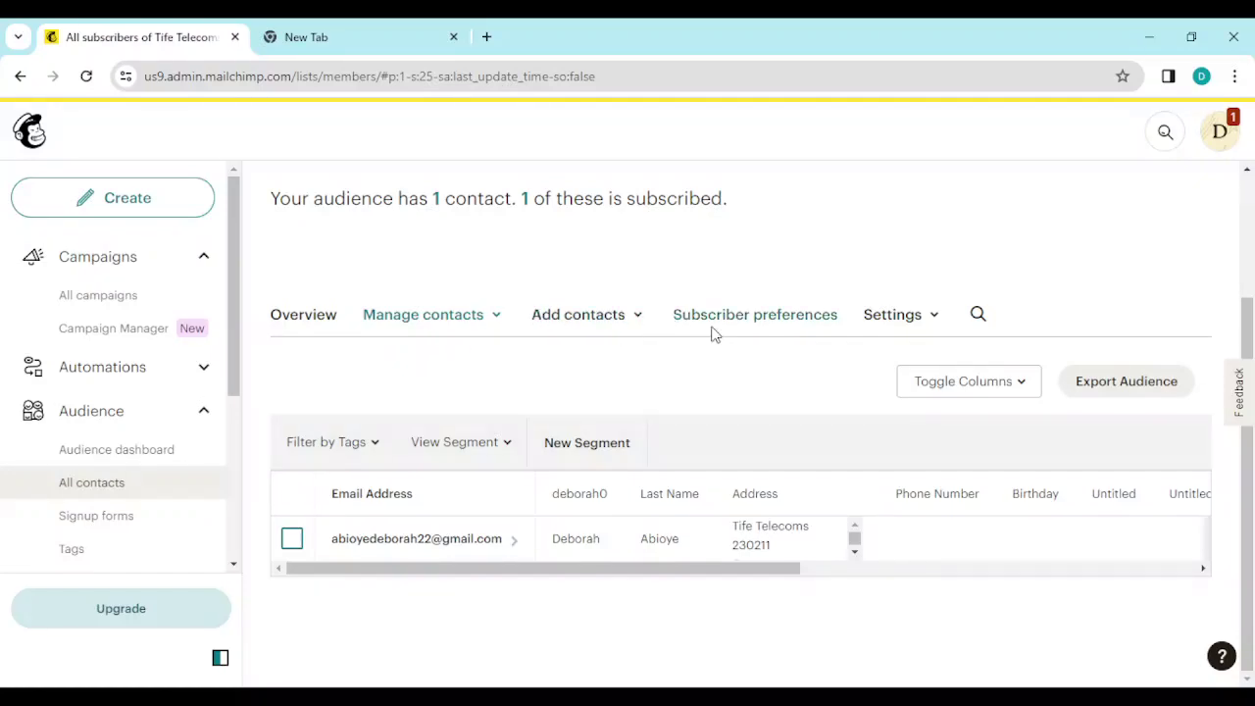
# - Go to 'Audience fields and *|MERGE|* tags' from the audience Settings menu
pyautogui.click(915, 318)
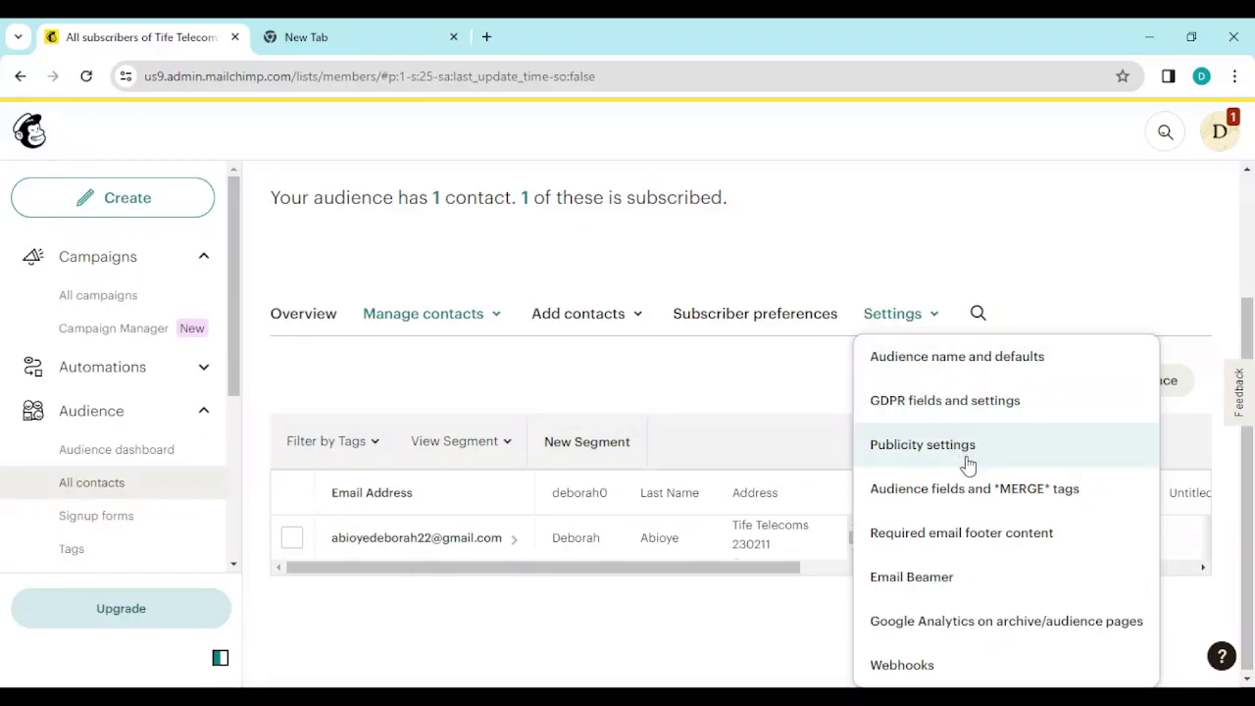
pyautogui.click(1027, 493)
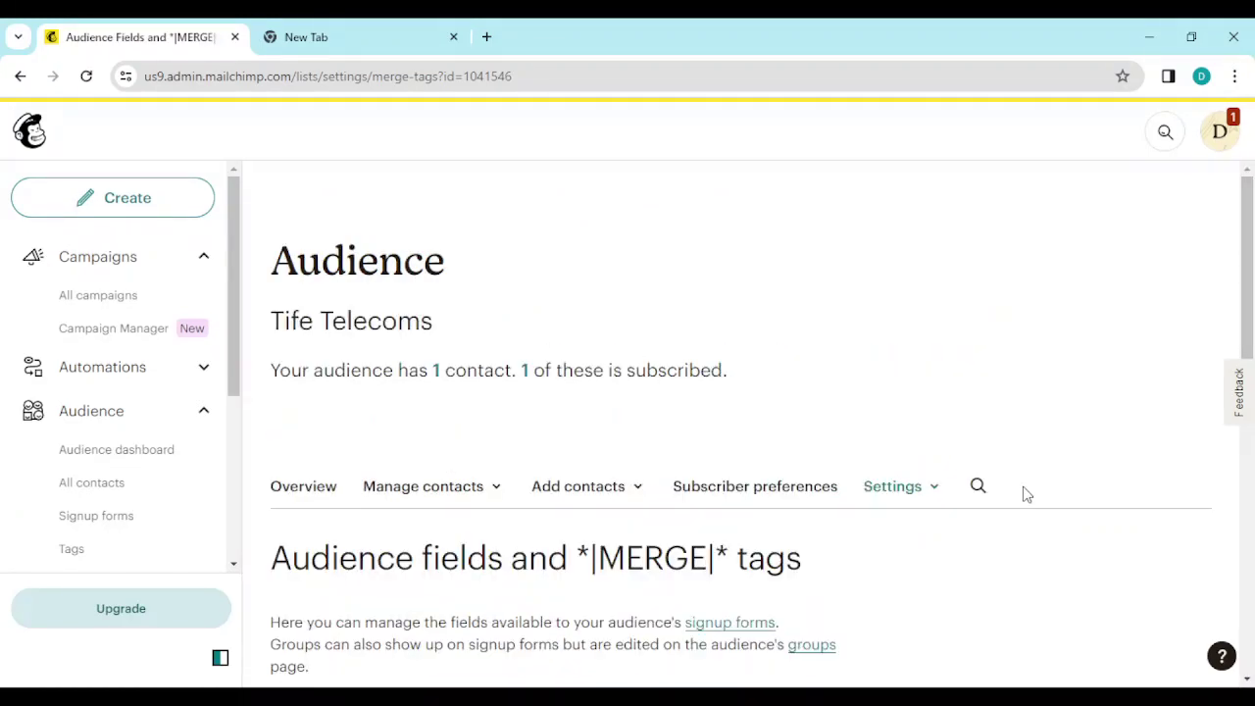
pyautogui.scroll(-2, 1026, 493)
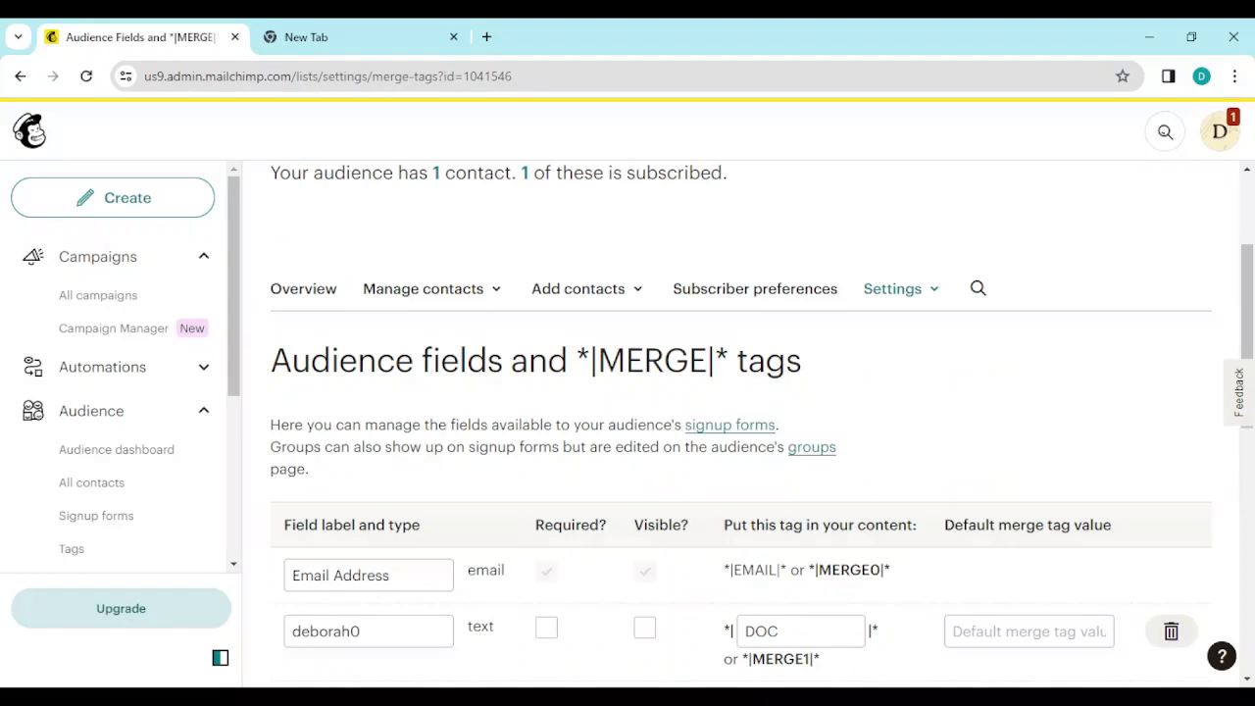
pyautogui.scroll(-2, 741, 432)
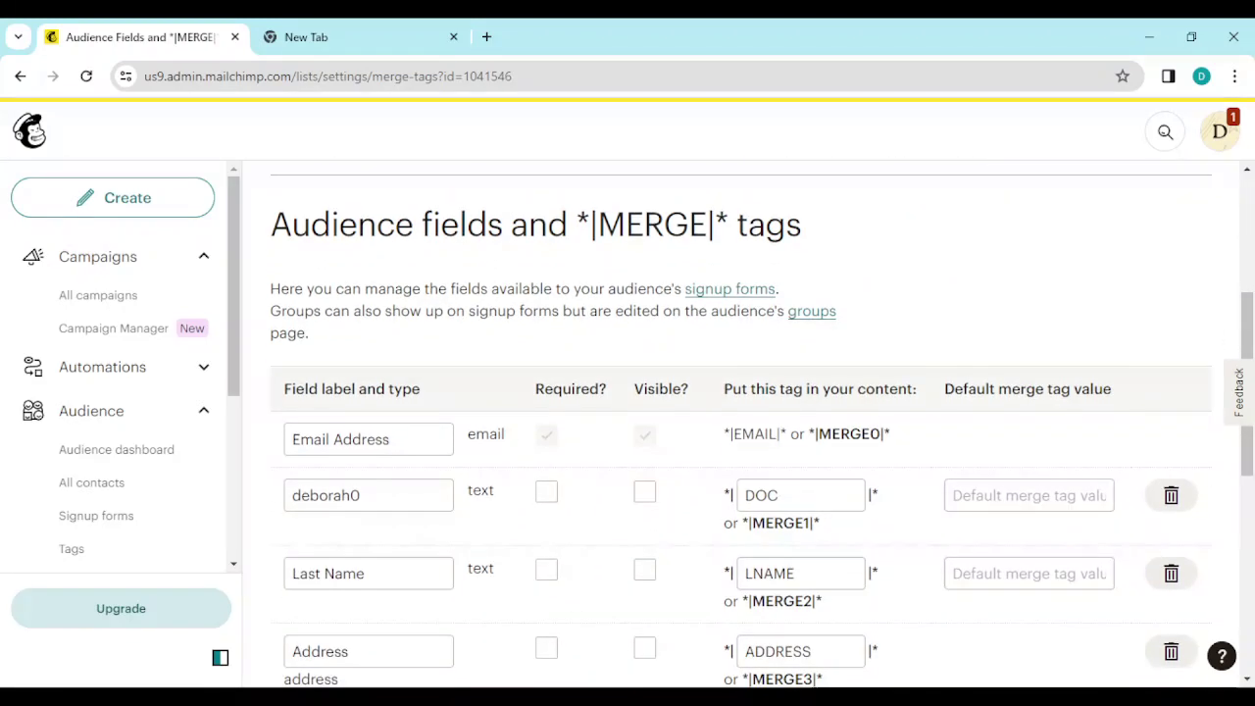
pyautogui.scroll(-2, 741, 423)
pyautogui.scroll(1, 741, 428)
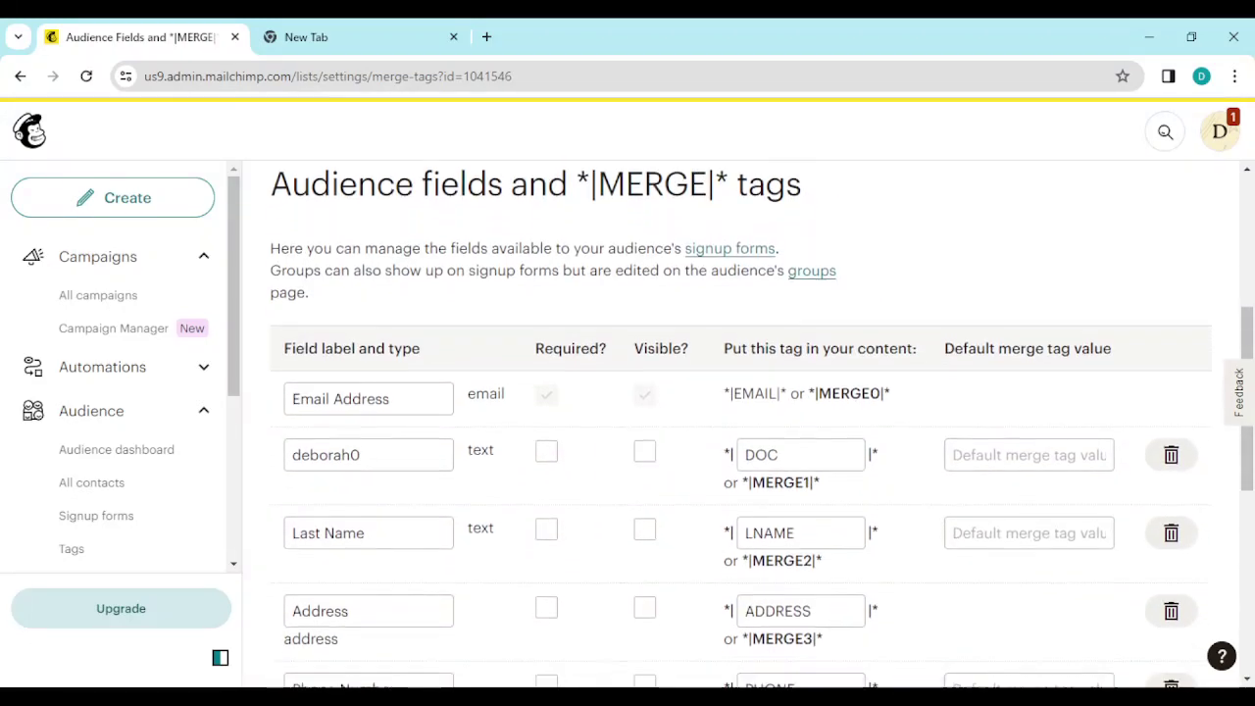
pyautogui.scroll(-3, 741, 429)
pyautogui.scroll(1, 741, 429)
pyautogui.scroll(-2, 741, 429)
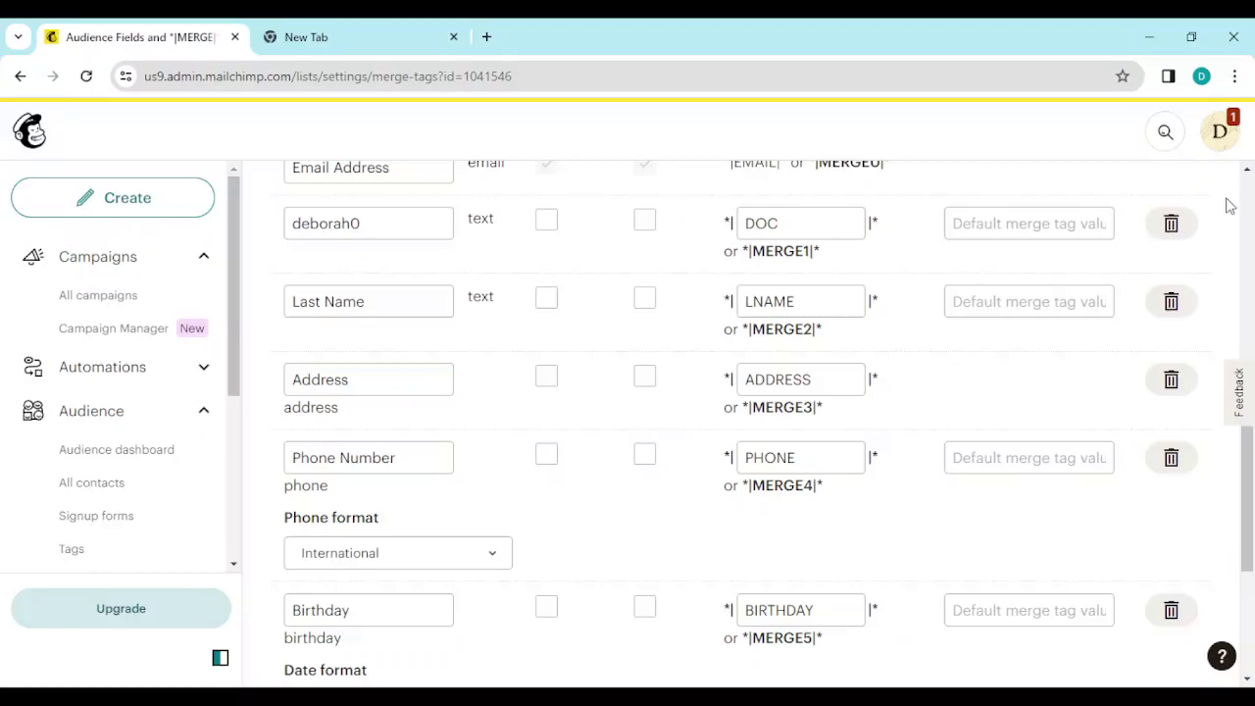
pyautogui.scroll(2, 1247, 175)
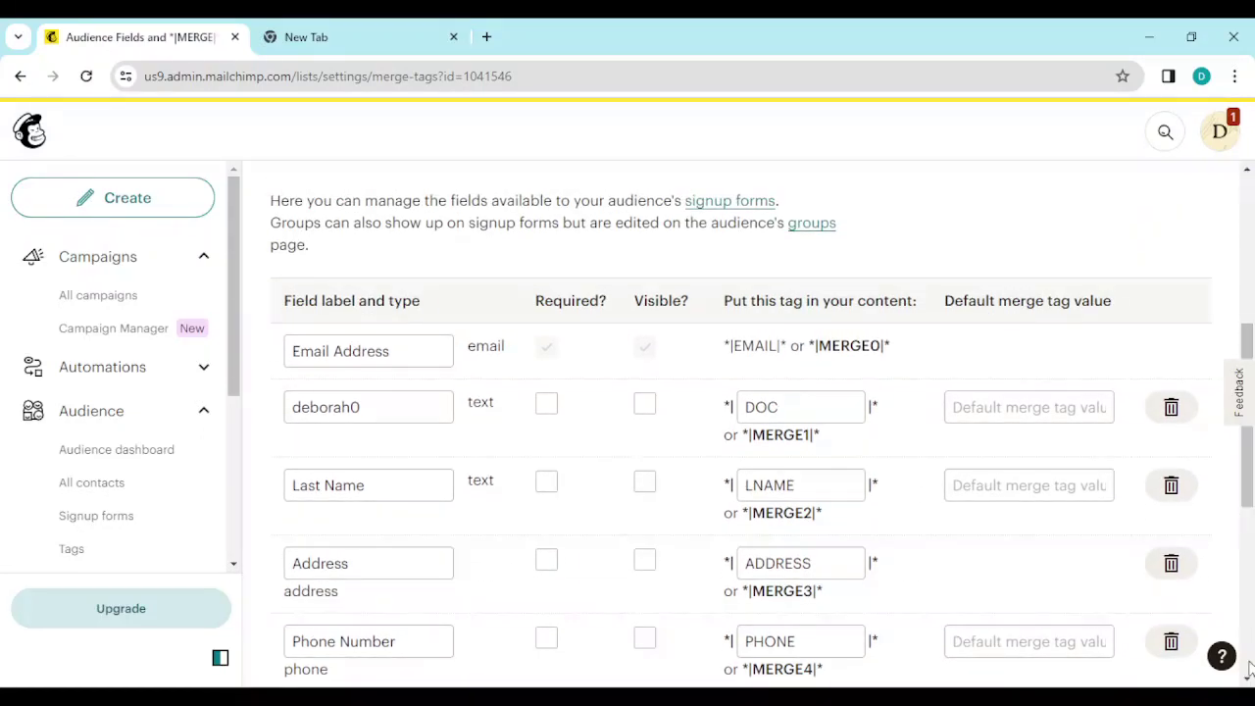
pyautogui.scroll(-5, 1249, 674)
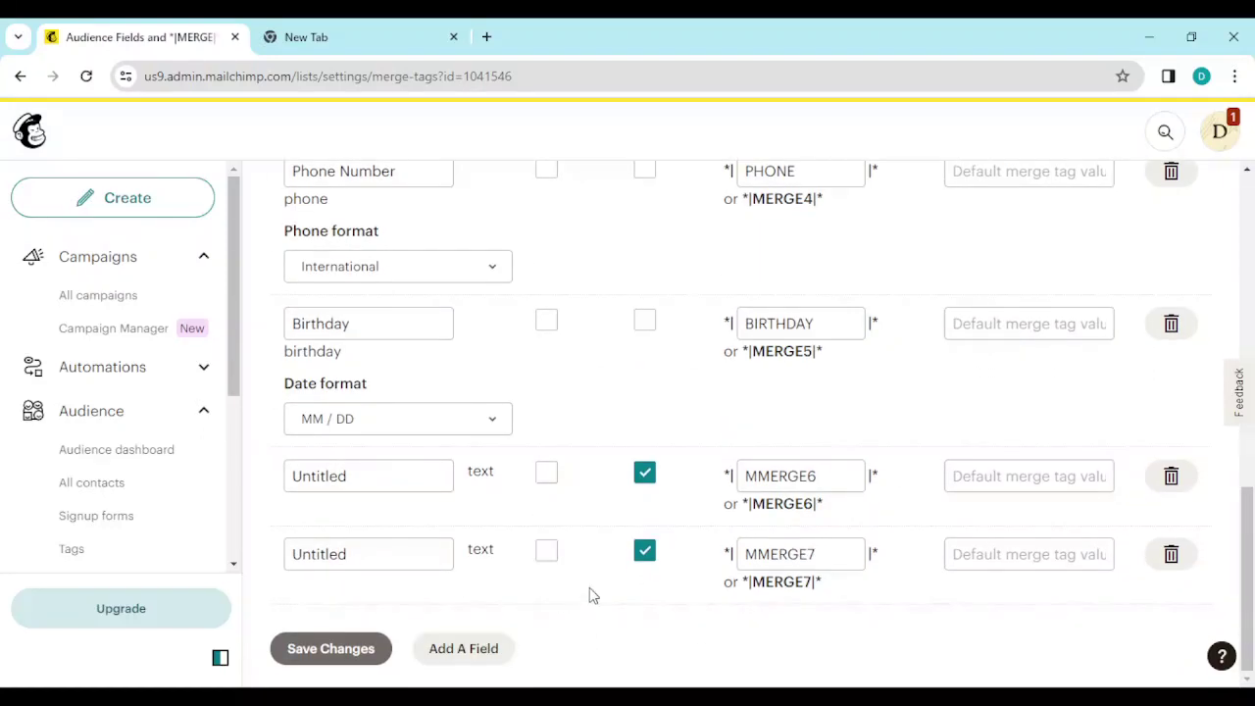
# - Add a new Text-type field to the audience fields
pyautogui.click(476, 655)
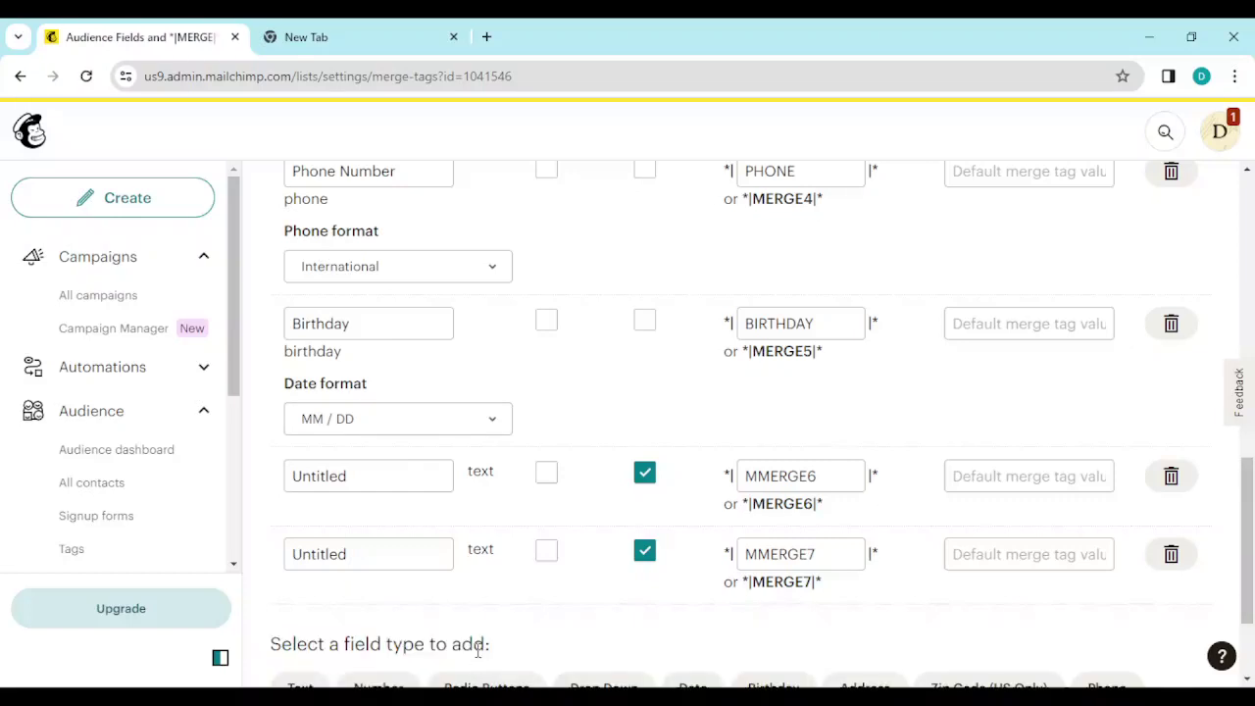
pyautogui.scroll(-2, 477, 650)
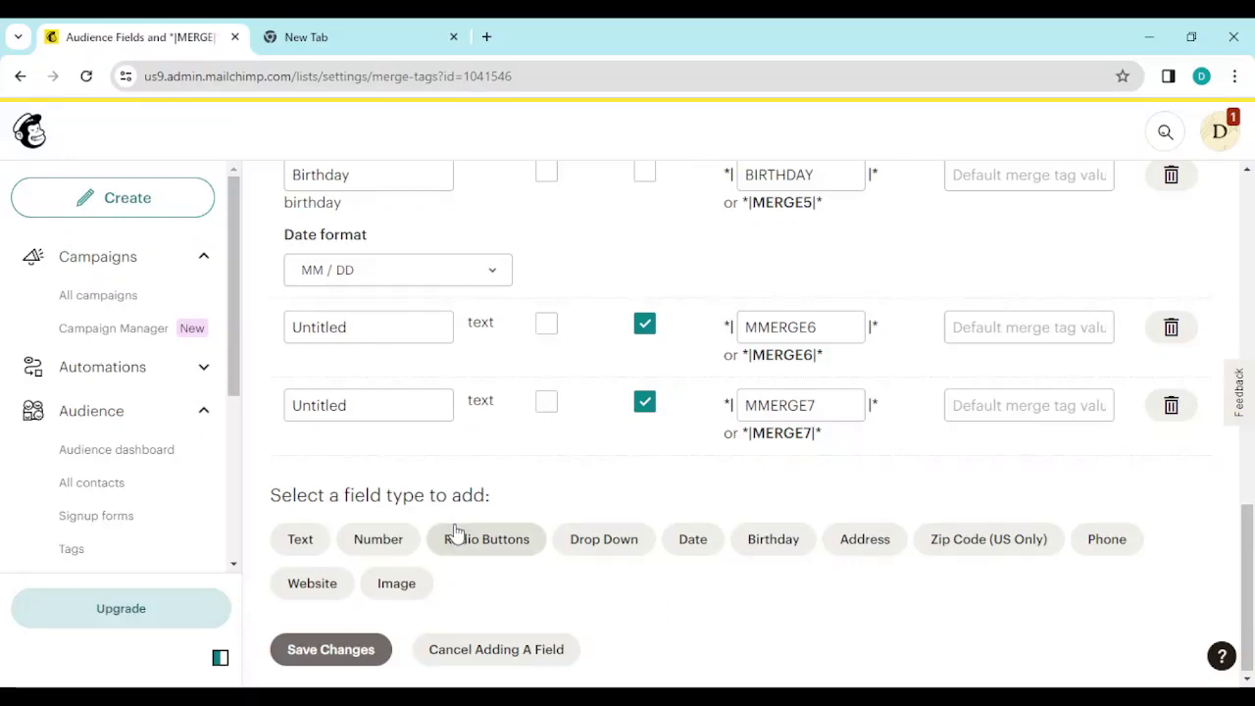
pyautogui.click(294, 542)
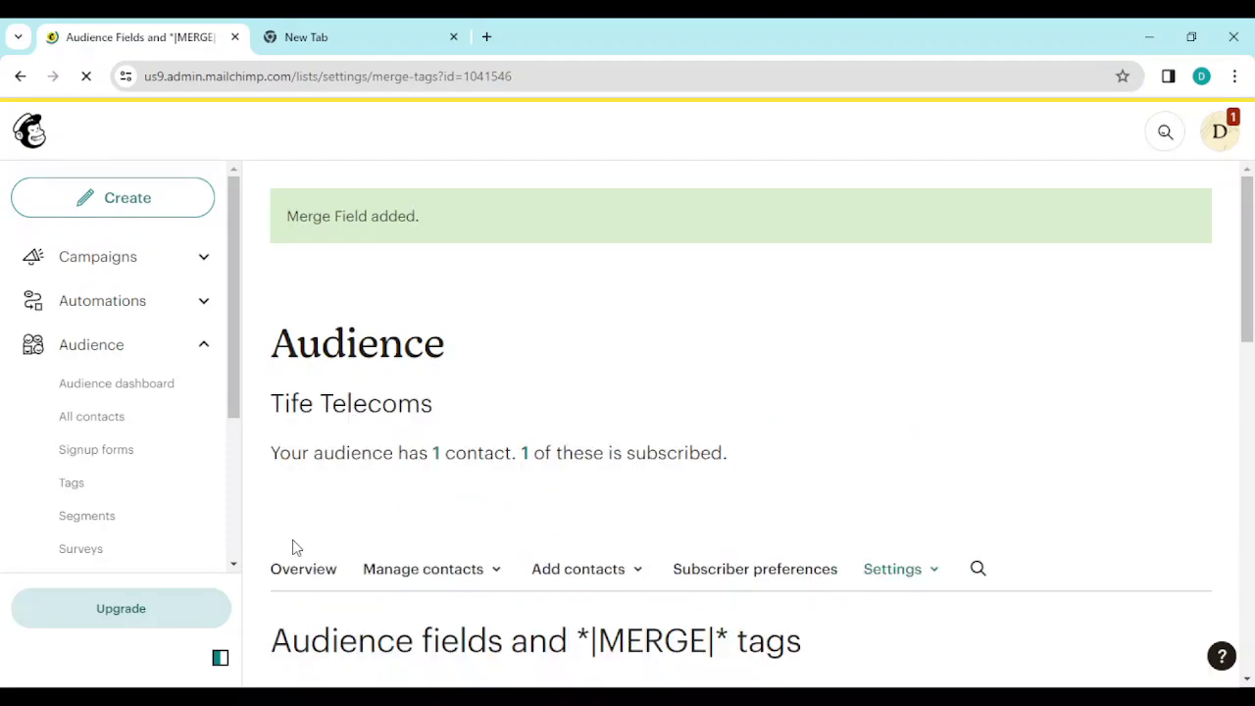
# - Change the first text field's merge tag from DOC to FIRSTNAME and tick its Visible? box
pyautogui.scroll(-2, 501, 546)
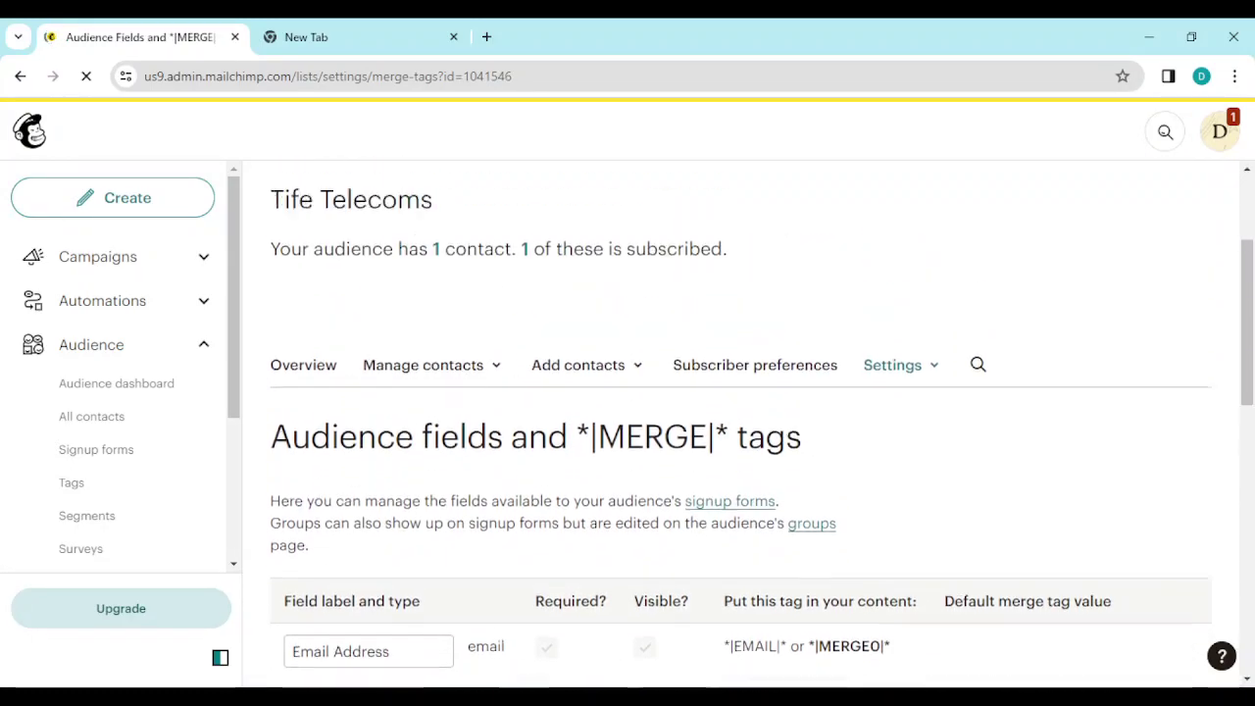
pyautogui.scroll(-5, 741, 422)
pyautogui.scroll(-2, 742, 422)
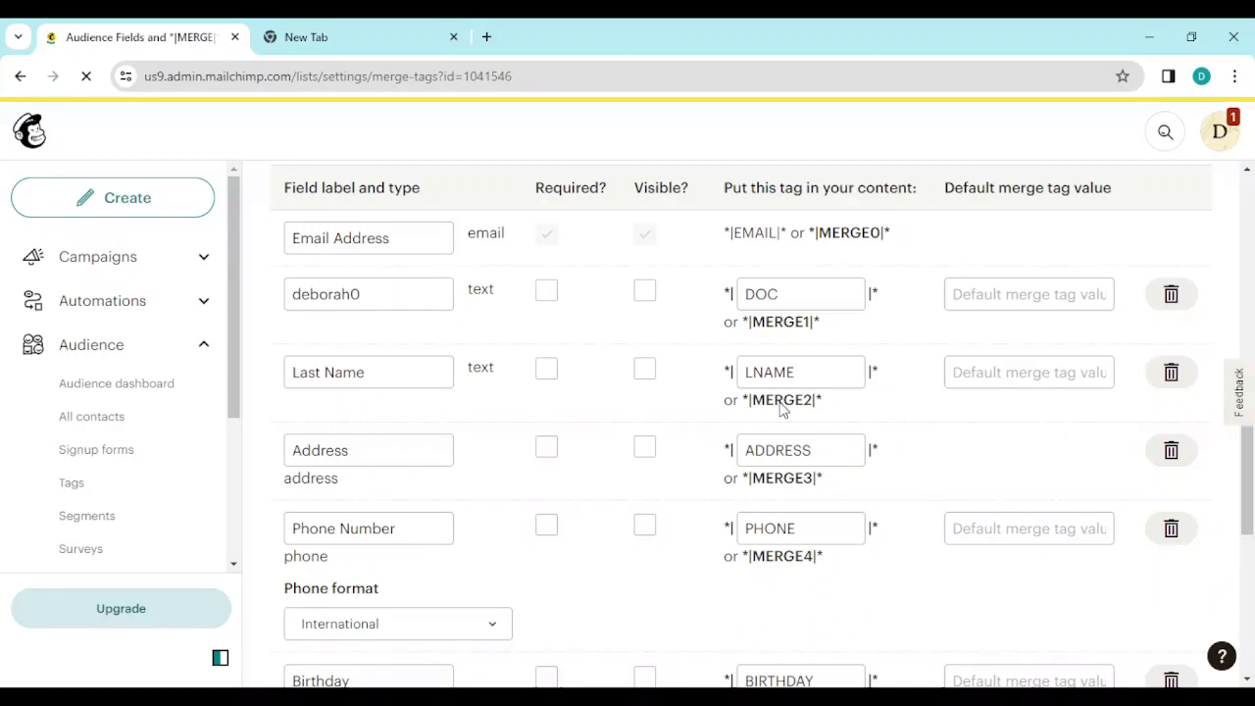
pyautogui.click(796, 300)
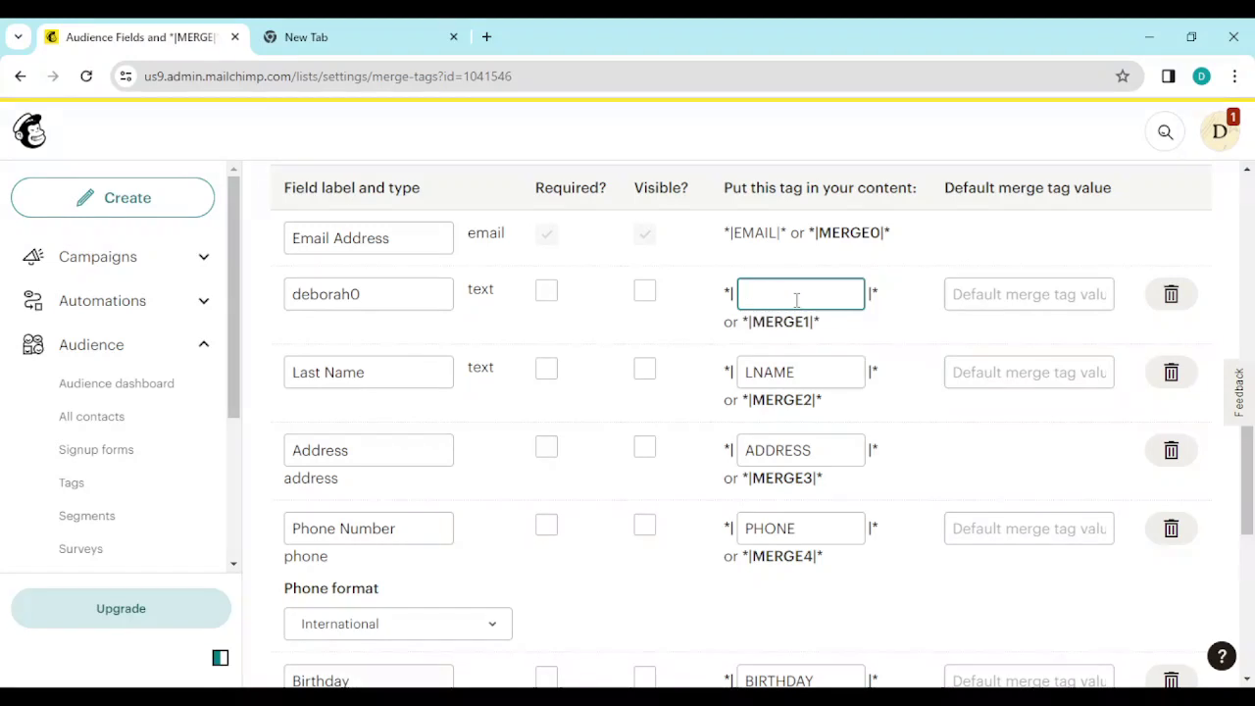
pyautogui.write('FIRSTNAME')
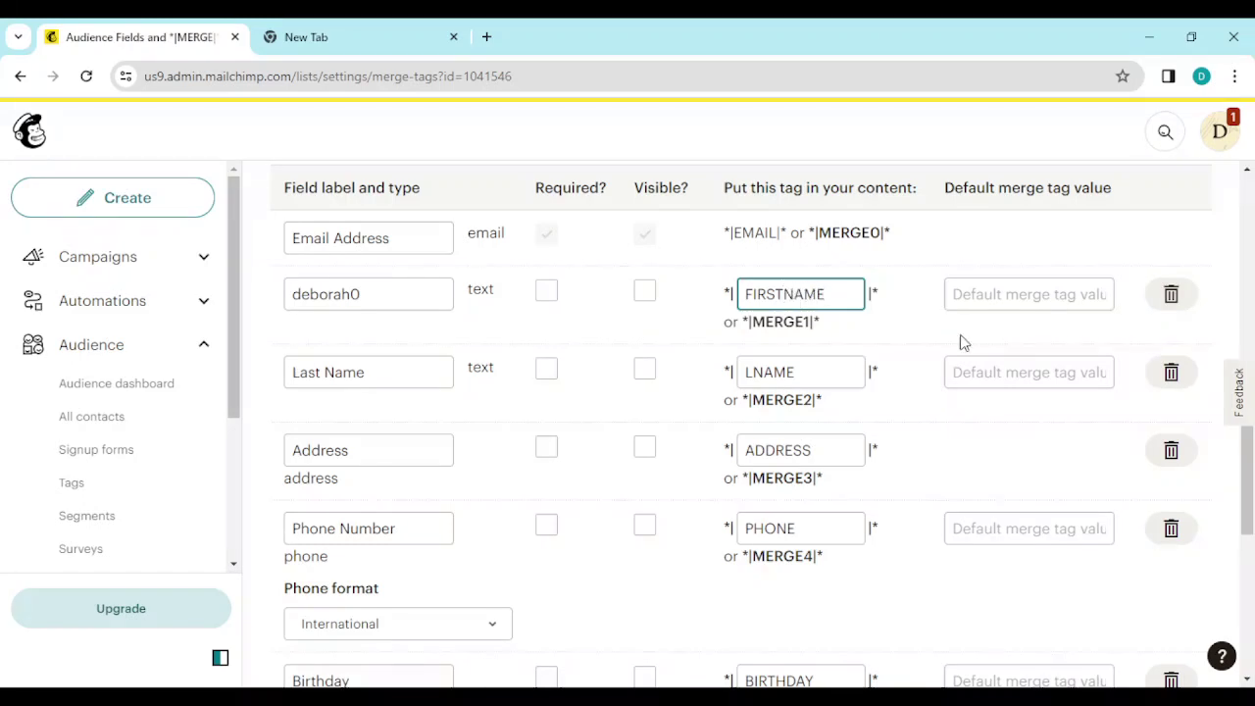
pyautogui.scroll(-2, 961, 342)
pyautogui.scroll(-2, 745, 421)
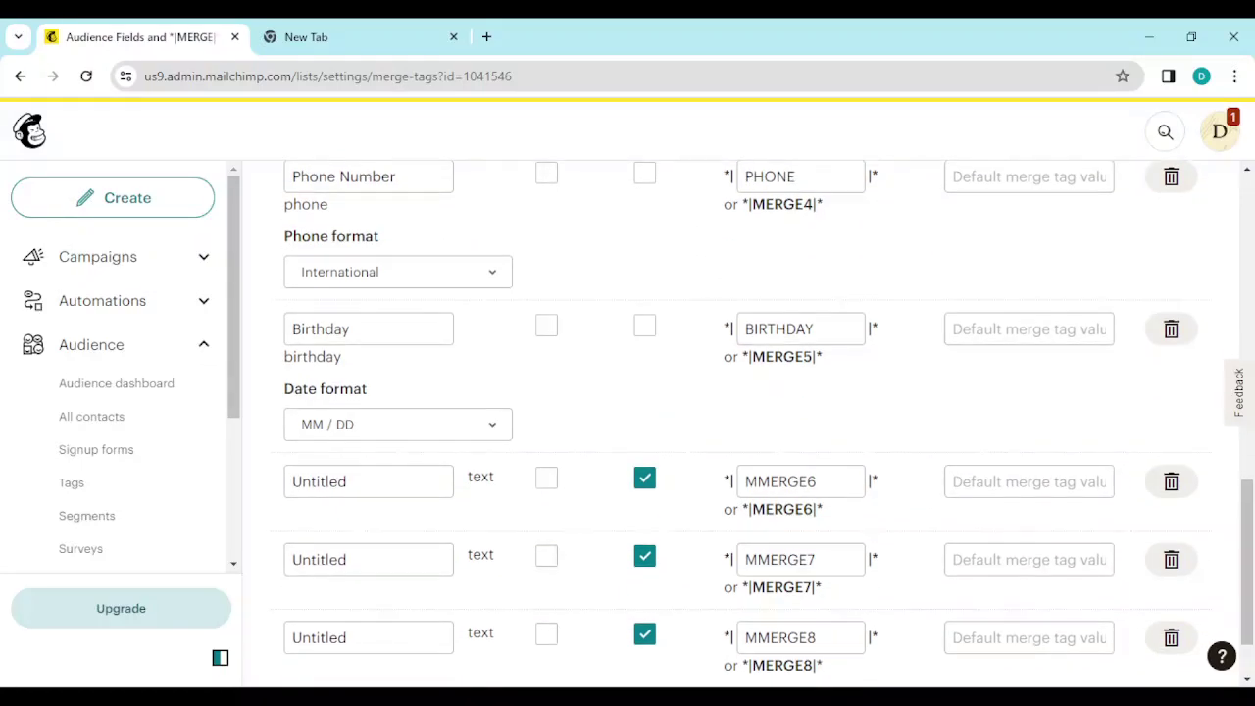
pyautogui.scroll(3, 745, 422)
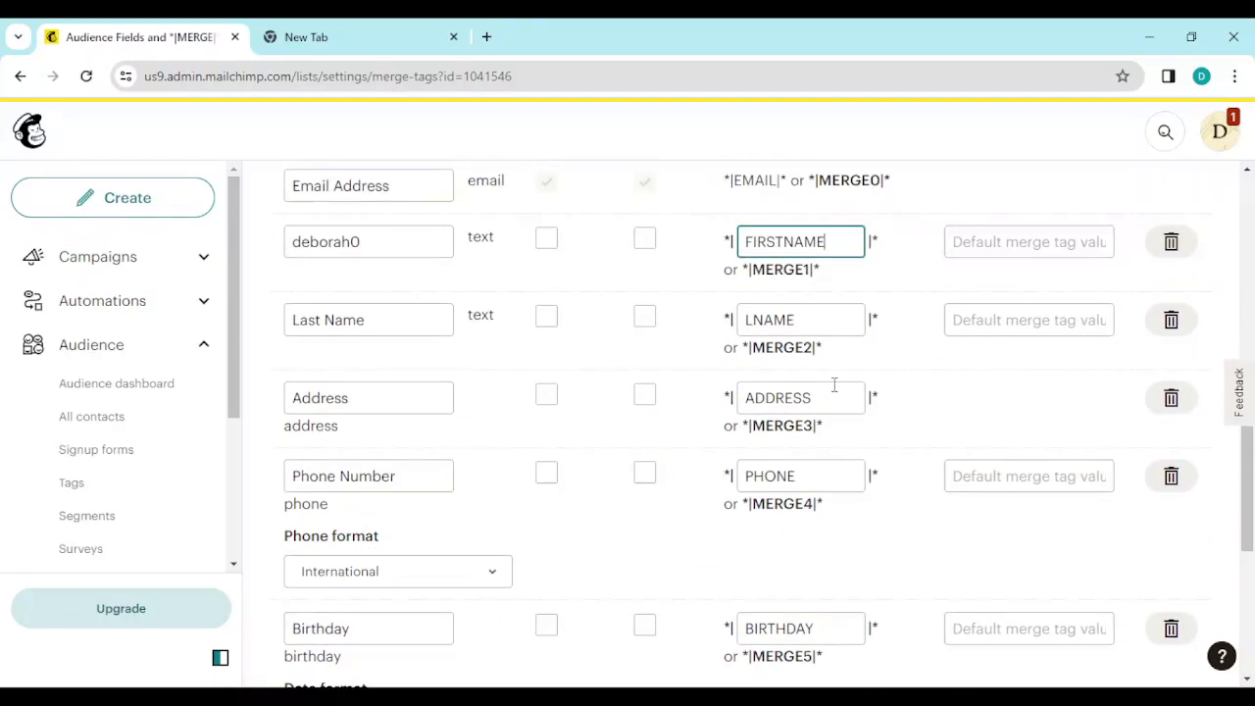
pyautogui.click(646, 243)
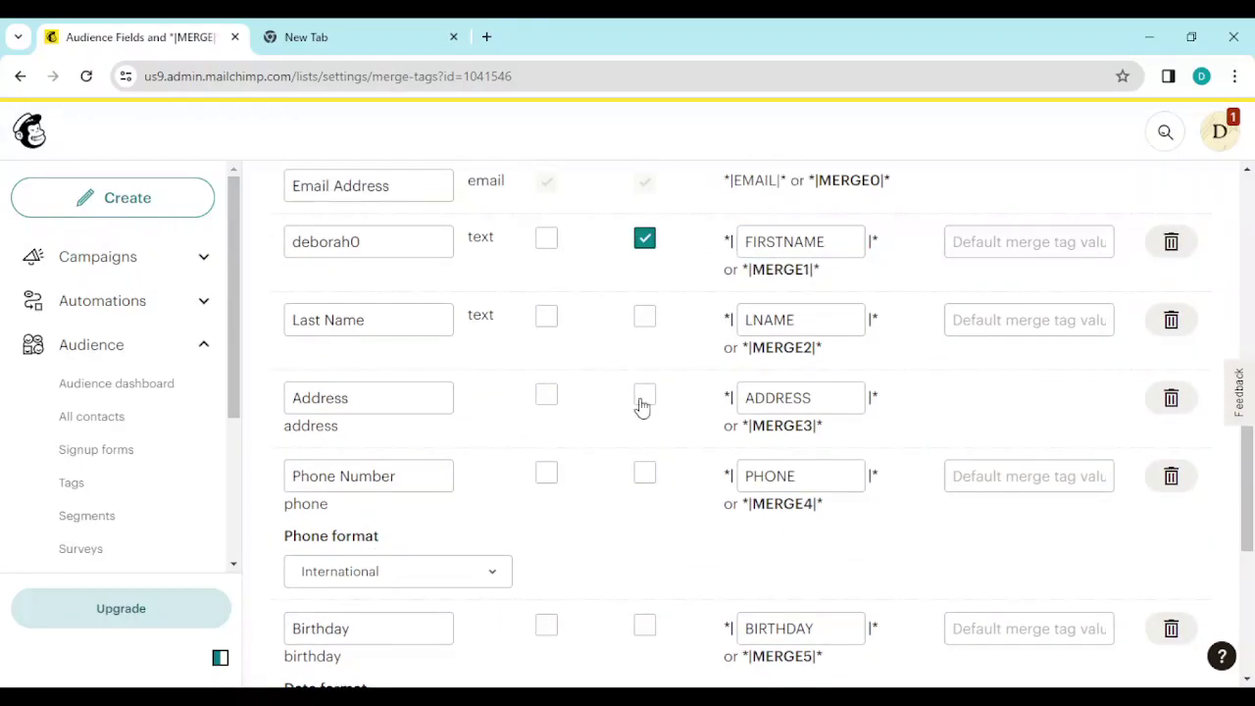
pyautogui.scroll(-4, 672, 484)
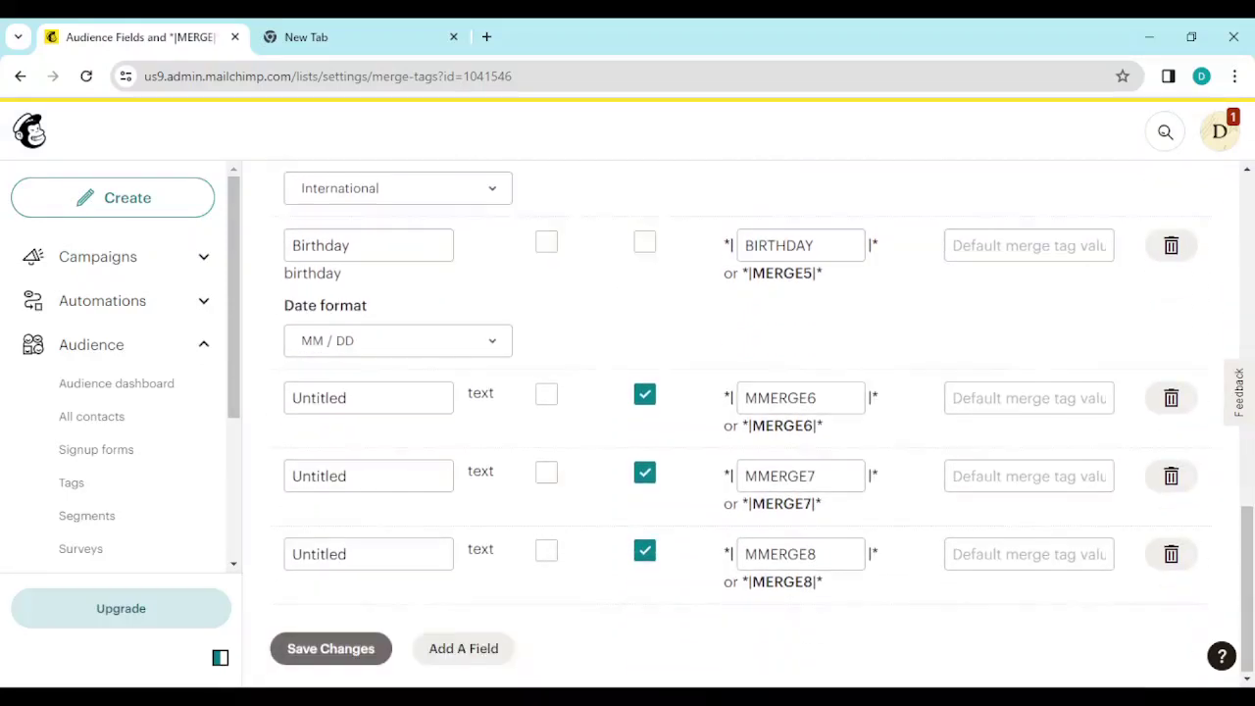
# - Save the audience field changes, keeping the visible FIRSTNAME field
pyautogui.click(343, 653)
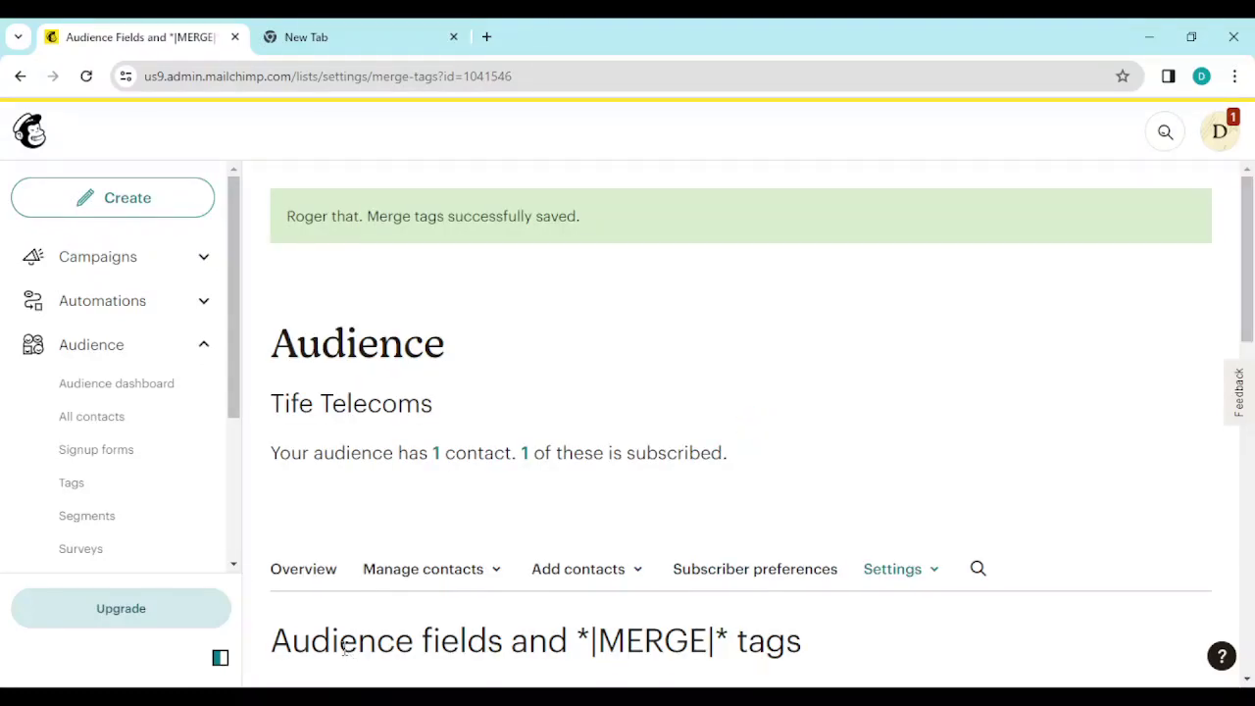
pyautogui.scroll(-5, 344, 650)
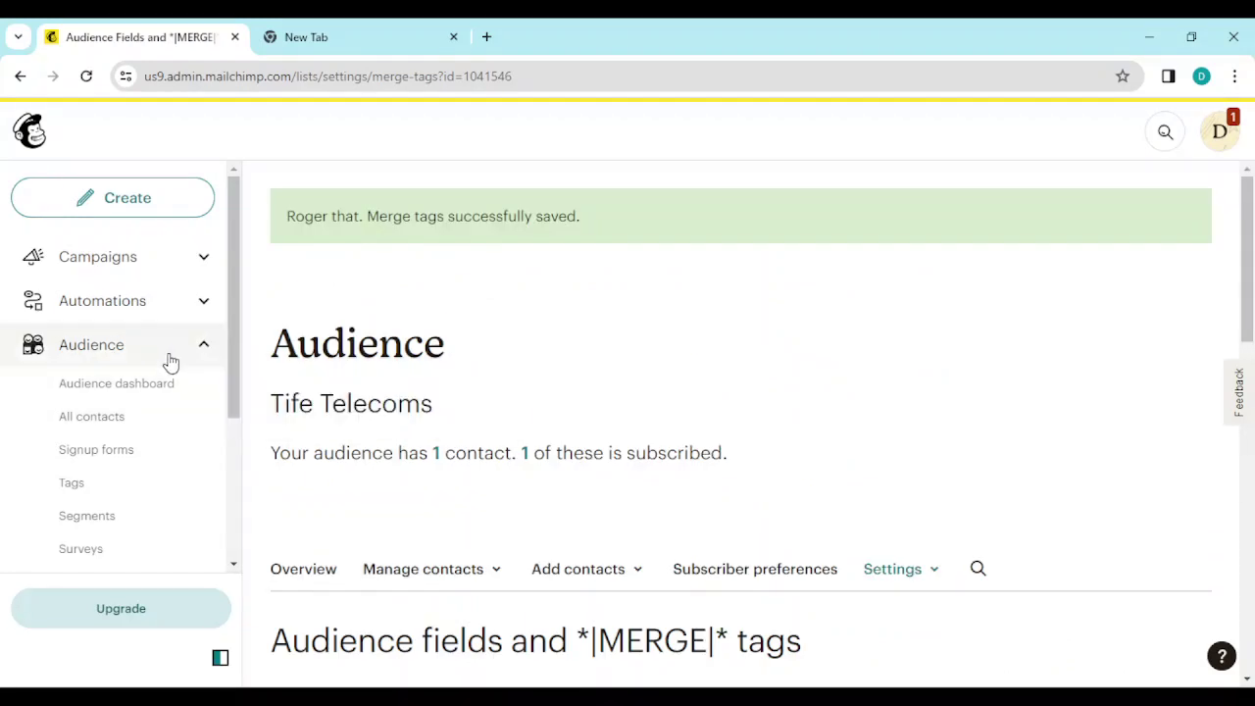
# - Open All campaigns to view the existing October 2023 draft emails
pyautogui.click(89, 261)
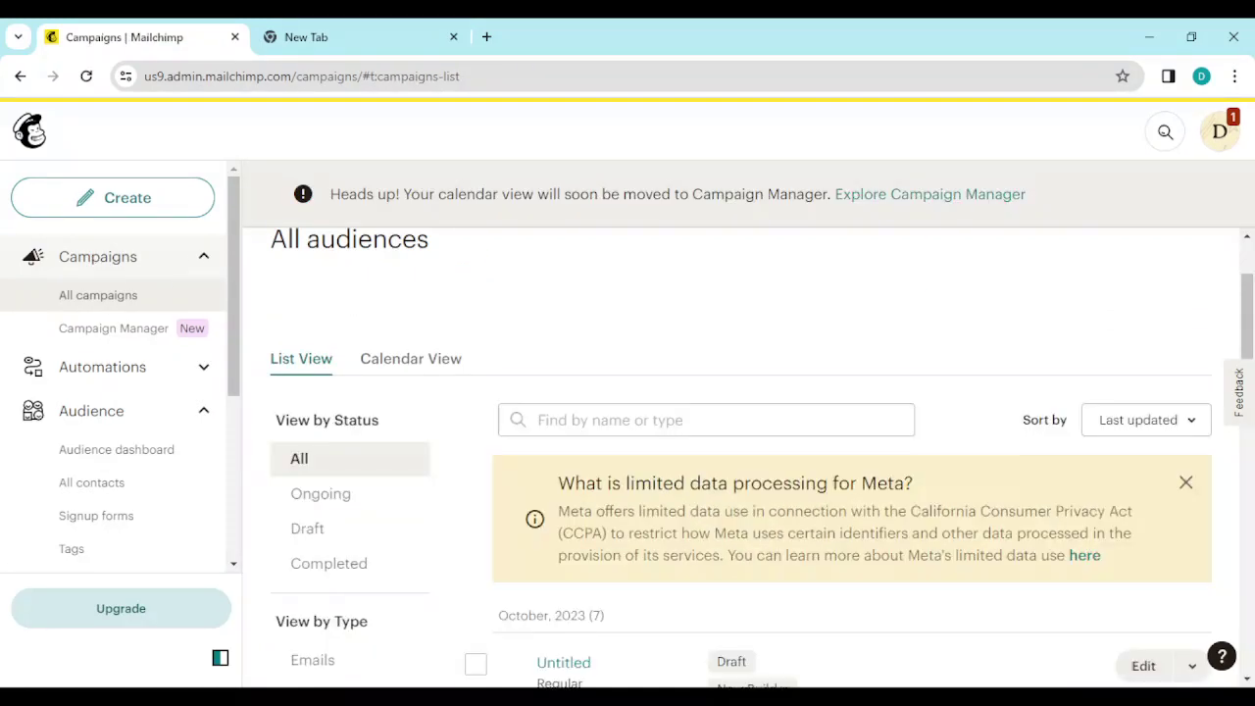
pyautogui.scroll(-10, 745, 460)
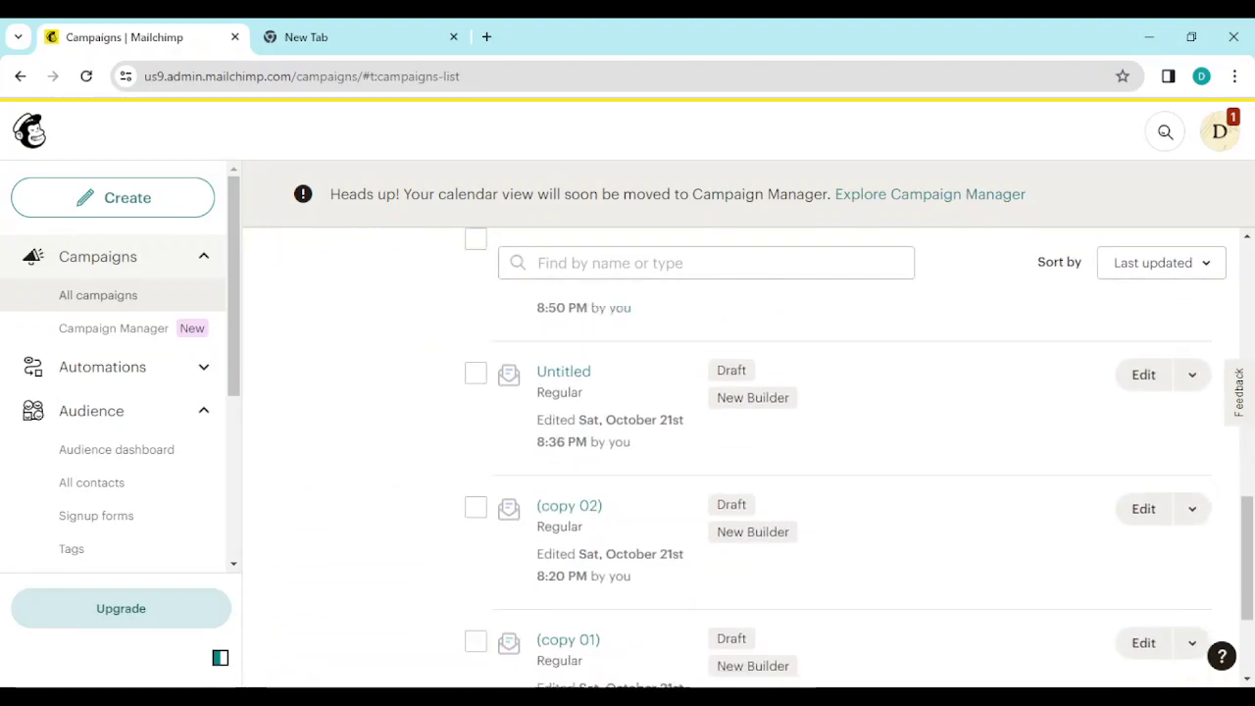
# - Create a new regular email campaign and open its content editor
pyautogui.scroll(15, 745, 461)
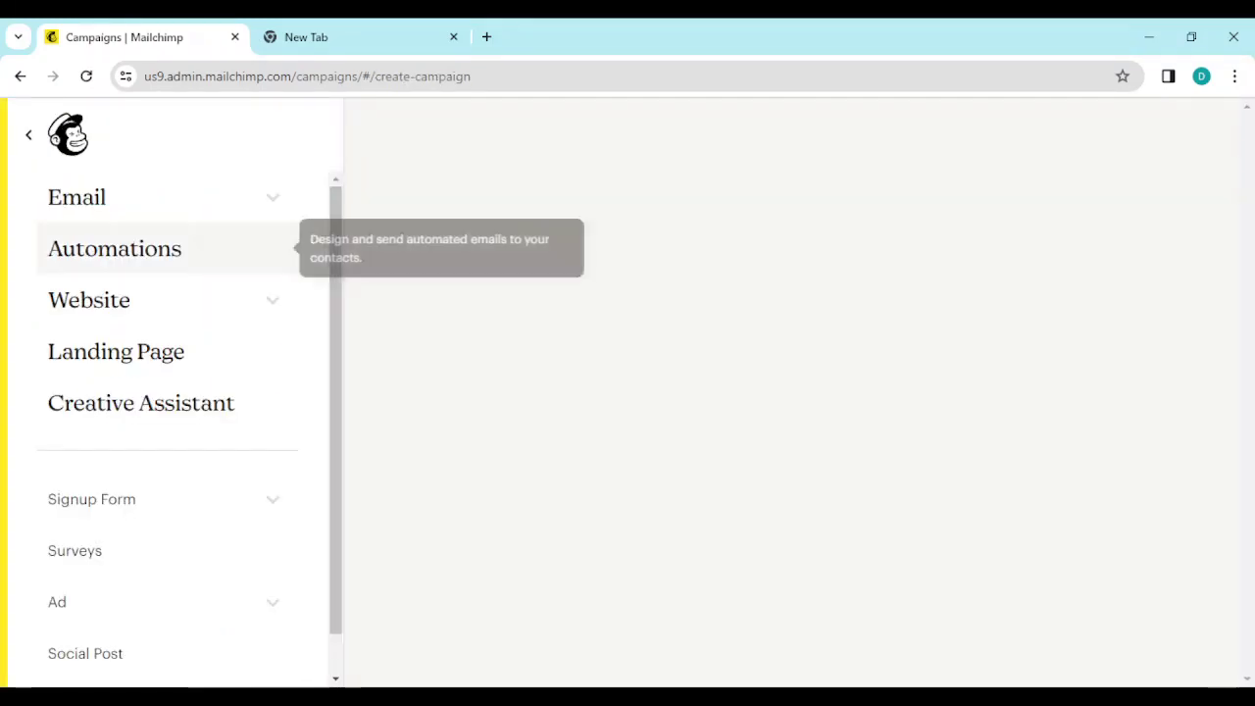
pyautogui.scroll(-2, 792, 393)
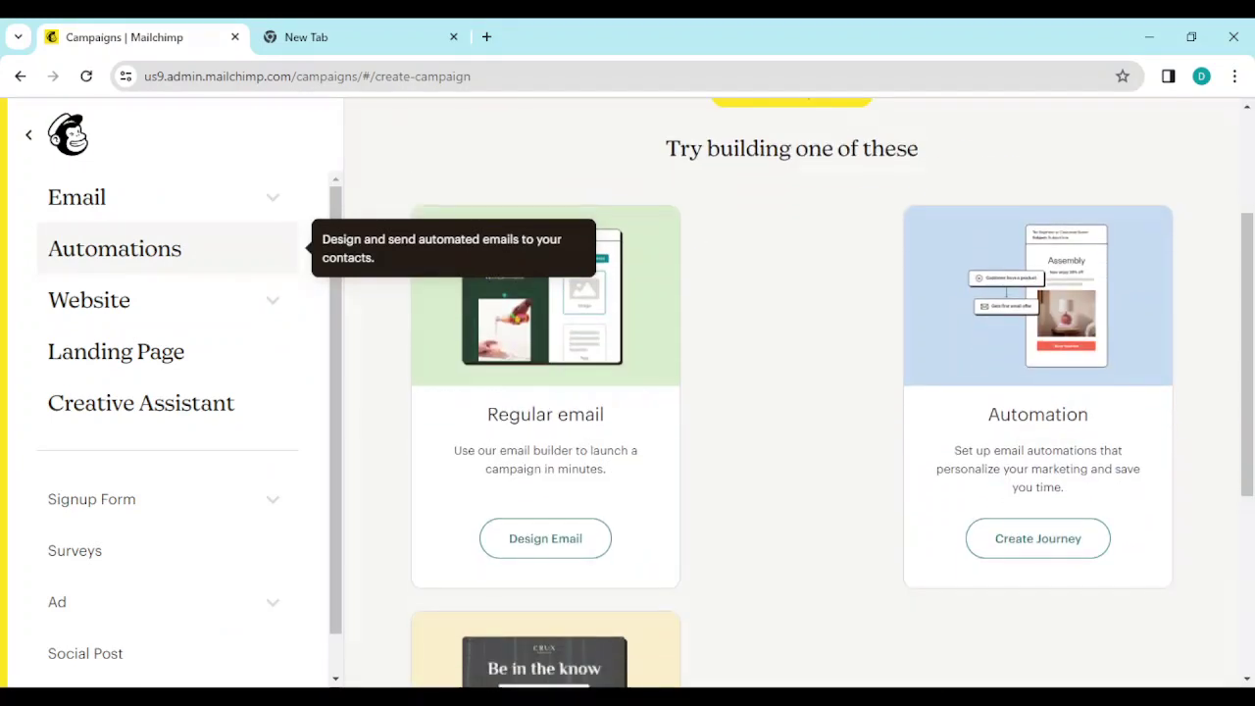
pyautogui.click(545, 538)
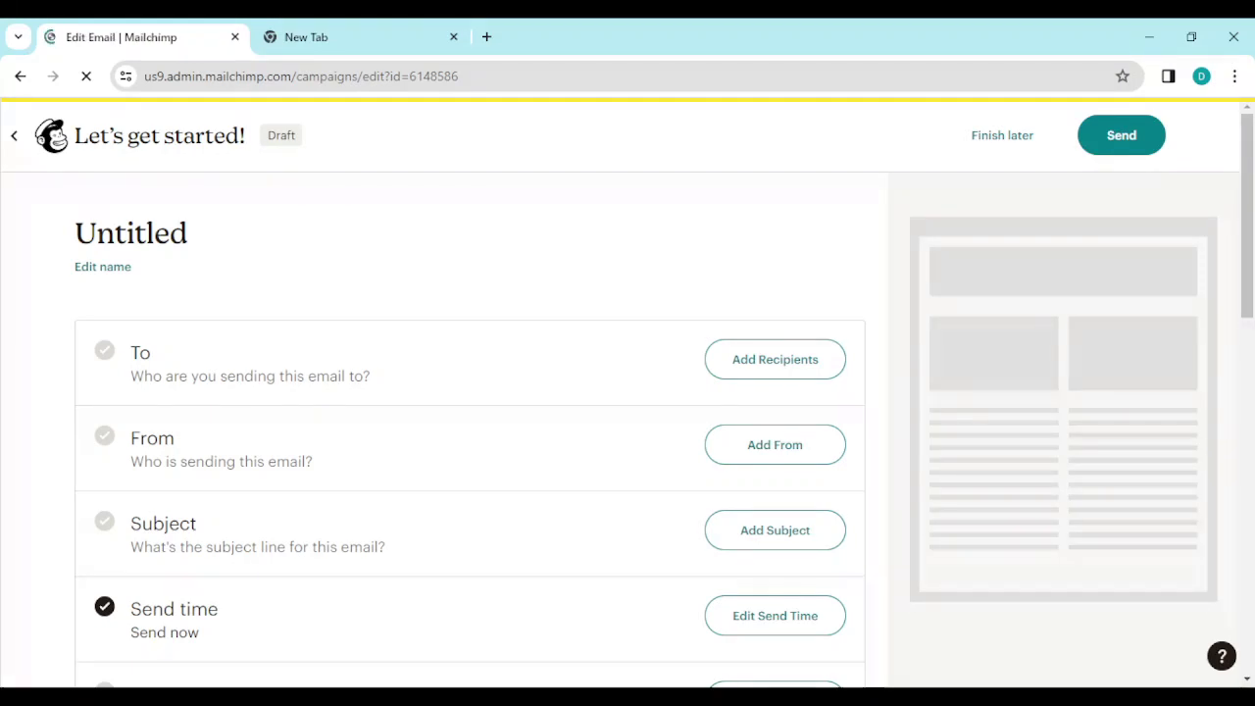
pyautogui.scroll(-2, 470, 431)
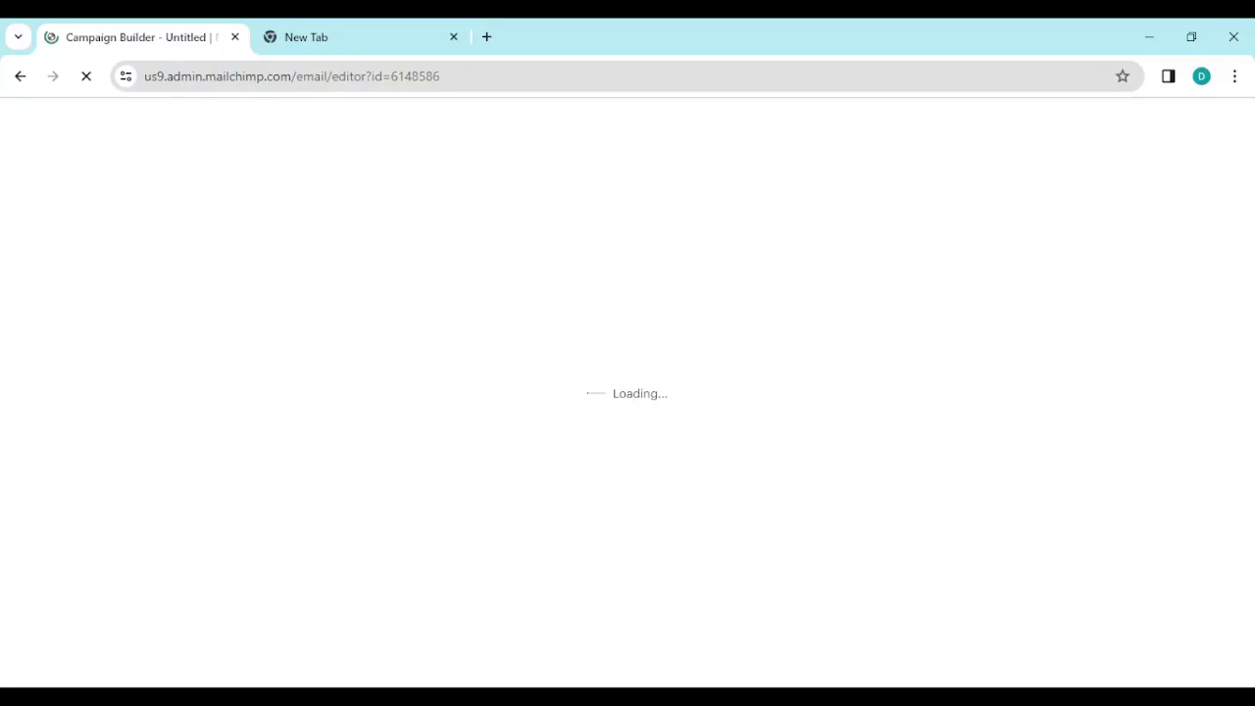
# - Apply the Start from scratch template to the new Untitled email
pyautogui.scroll(-2, 647, 441)
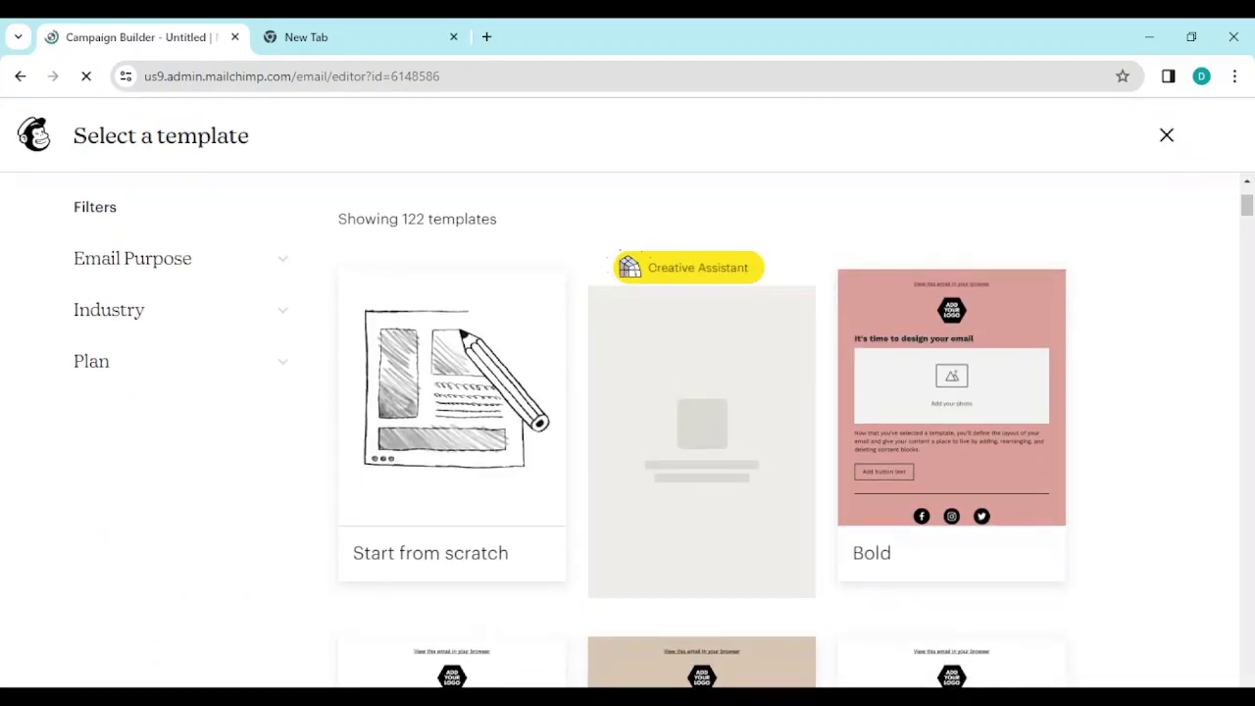
pyautogui.moveTo(451, 421)
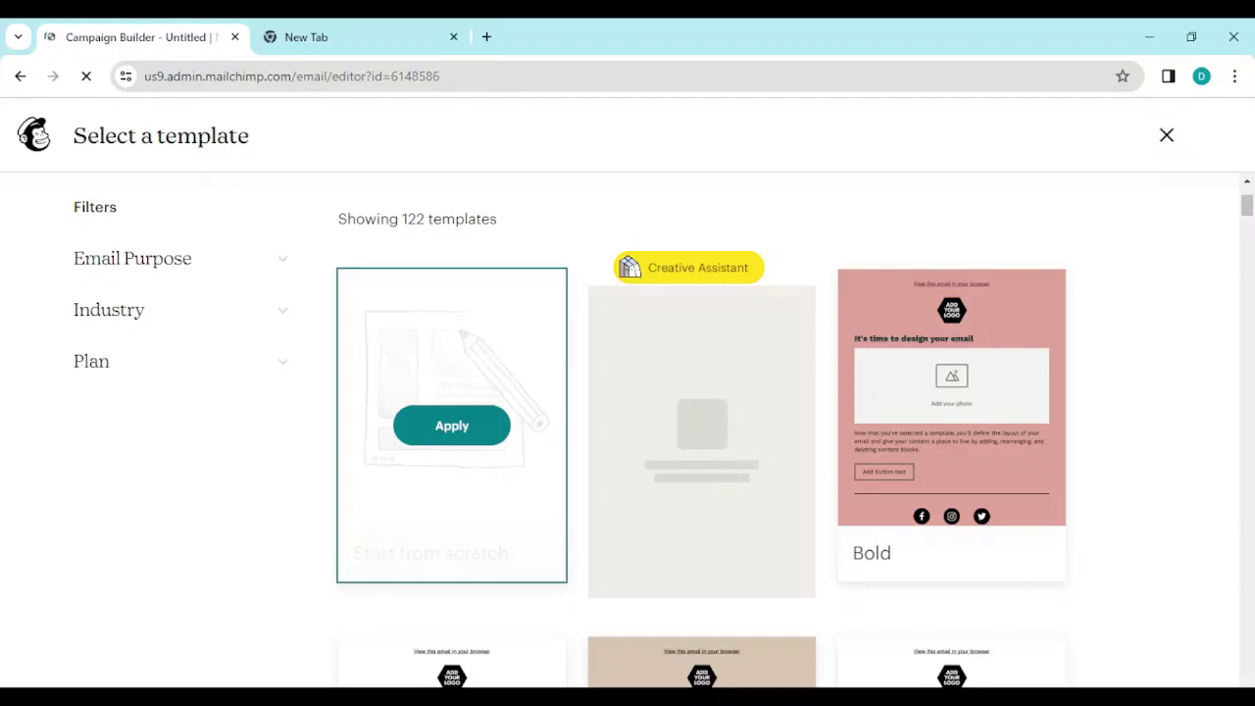
pyautogui.click(451, 426)
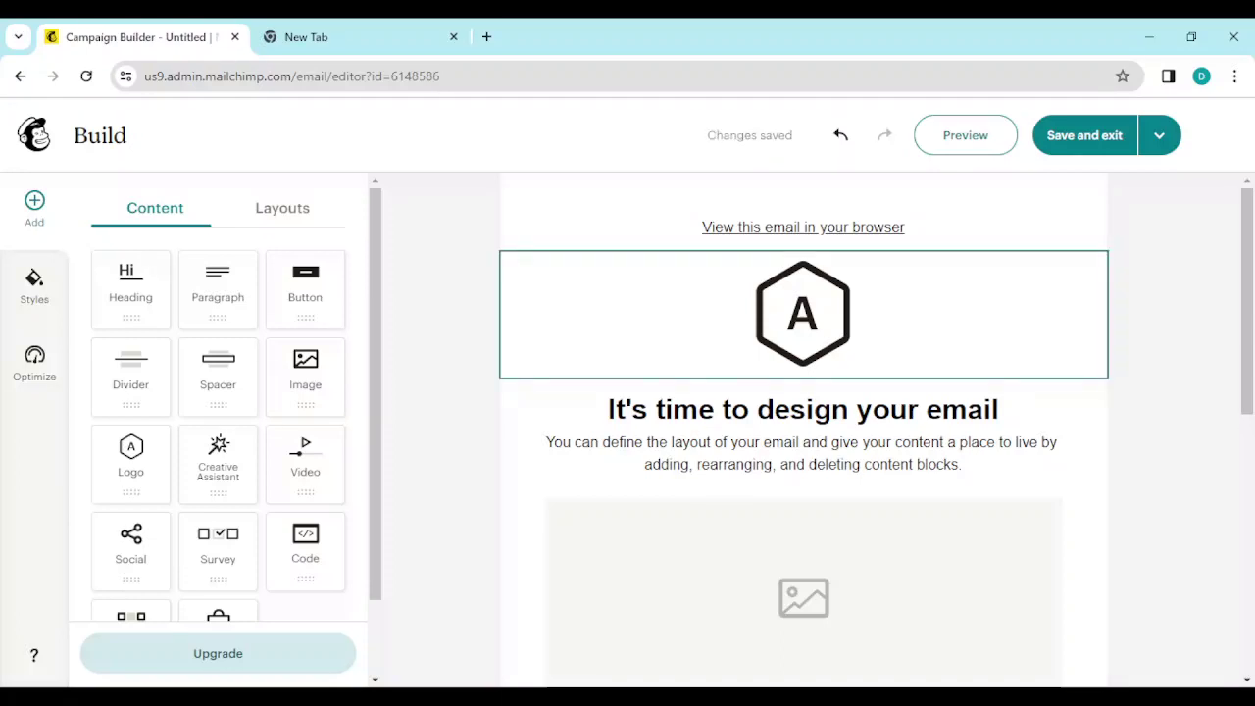
# - Edit the template's intro paragraph block and open the Merge Tags list from its toolbar
pyautogui.click(878, 466)
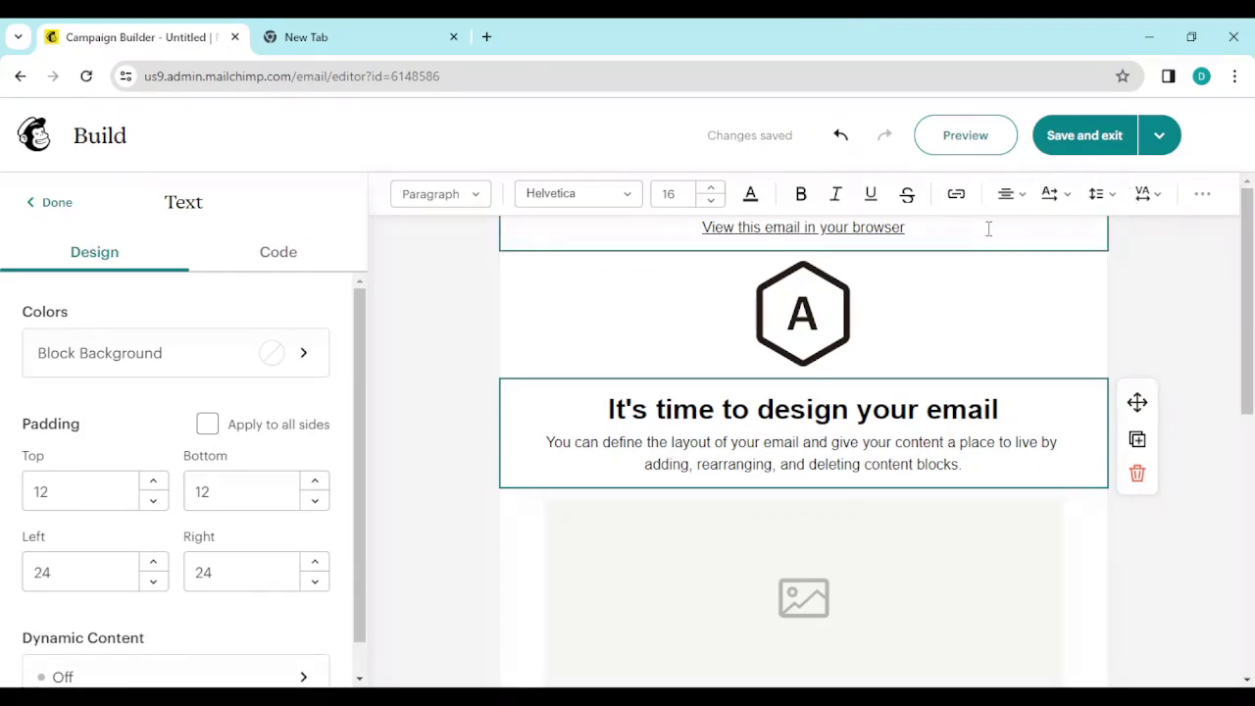
pyautogui.click(1205, 197)
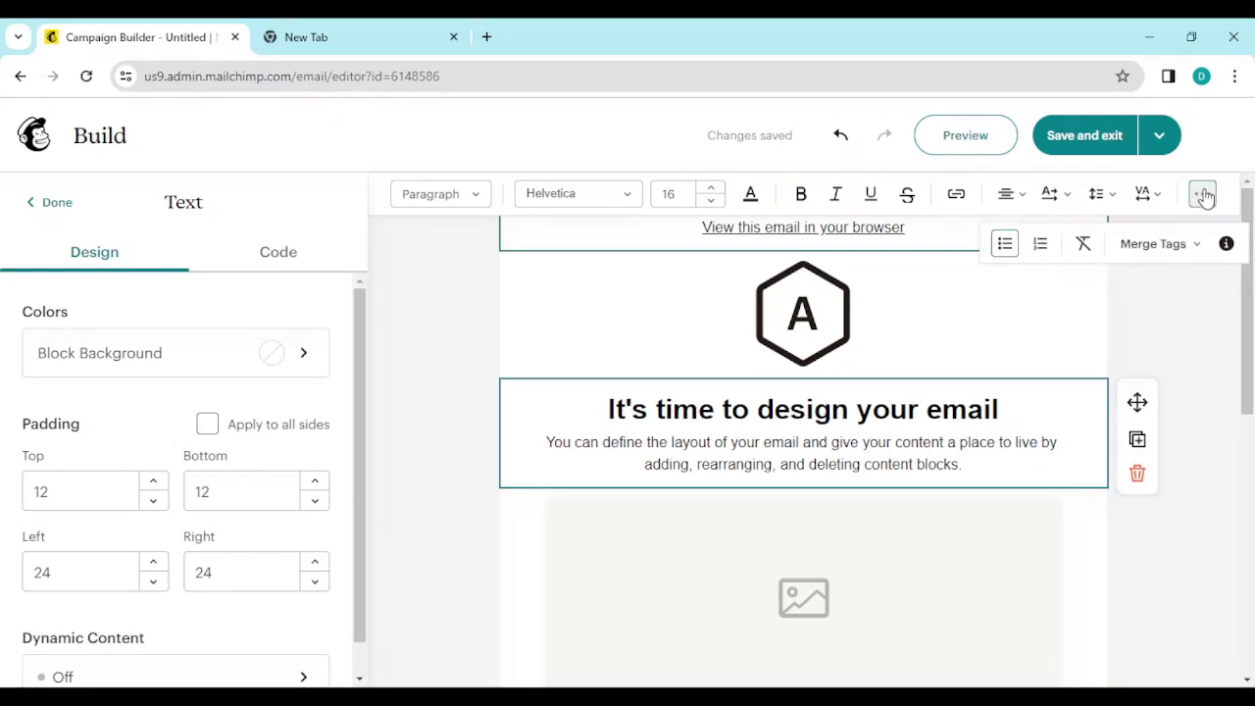
pyautogui.click(1193, 245)
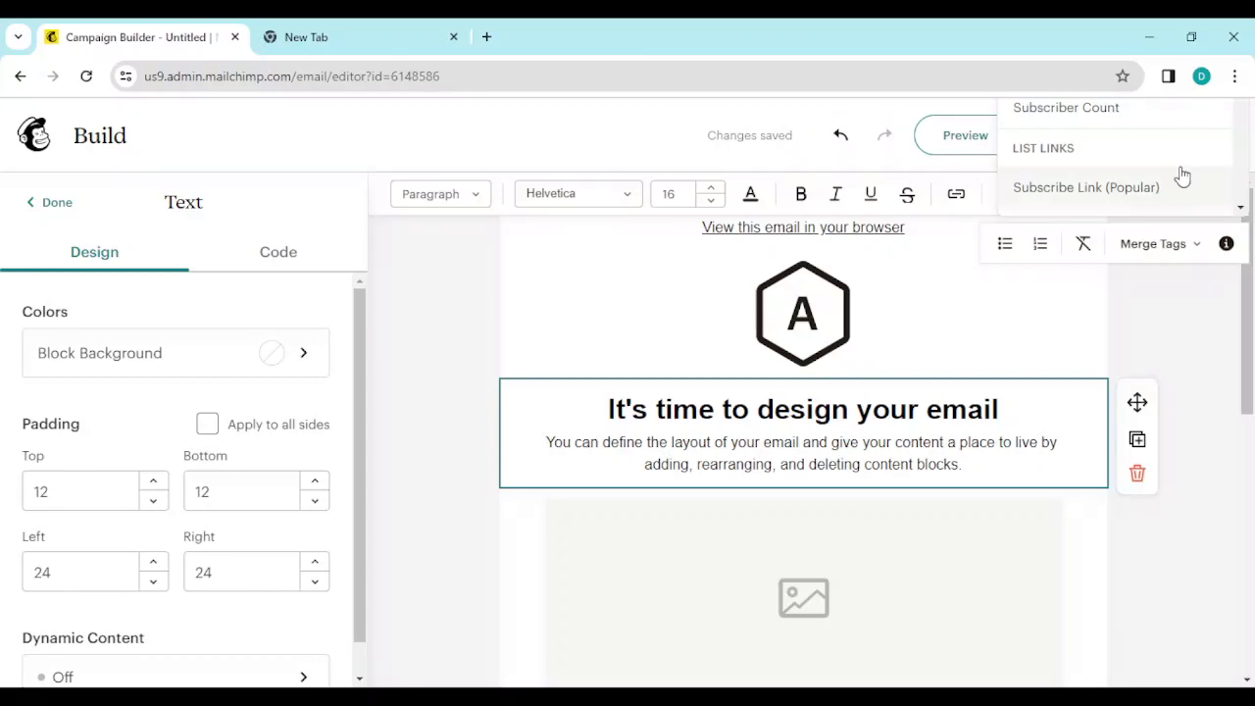
pyautogui.click(1071, 145)
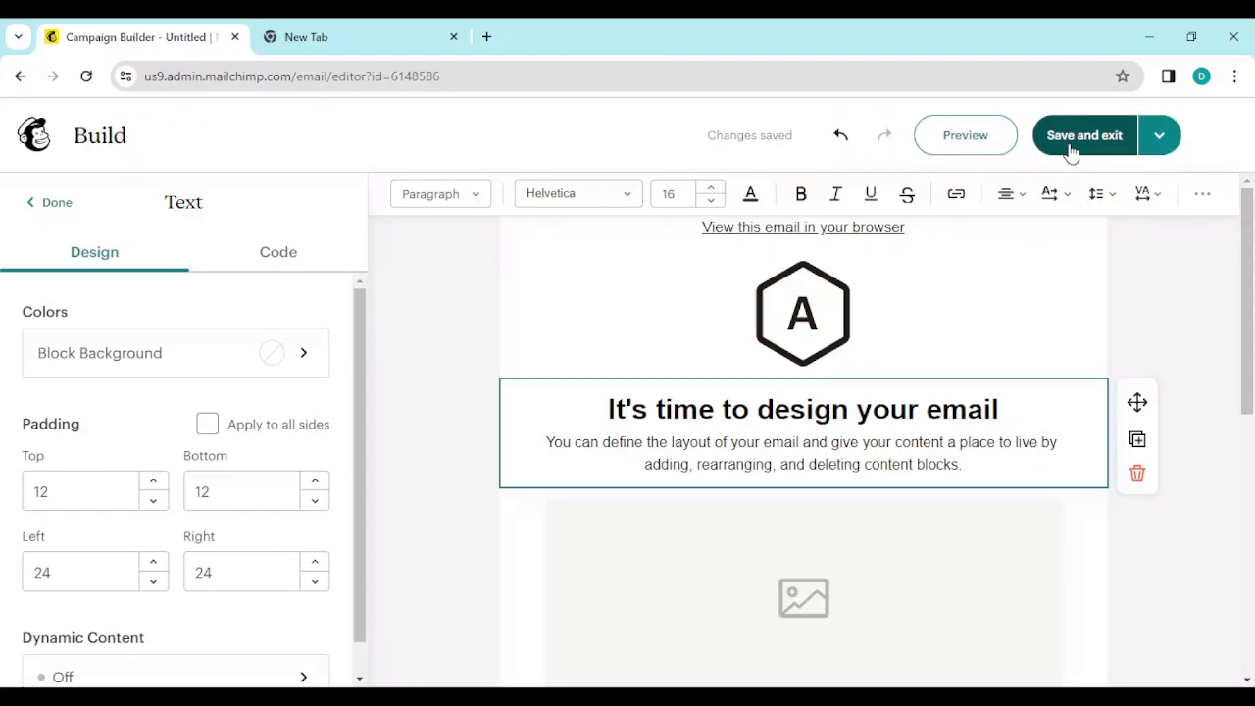
pyautogui.click(1204, 201)
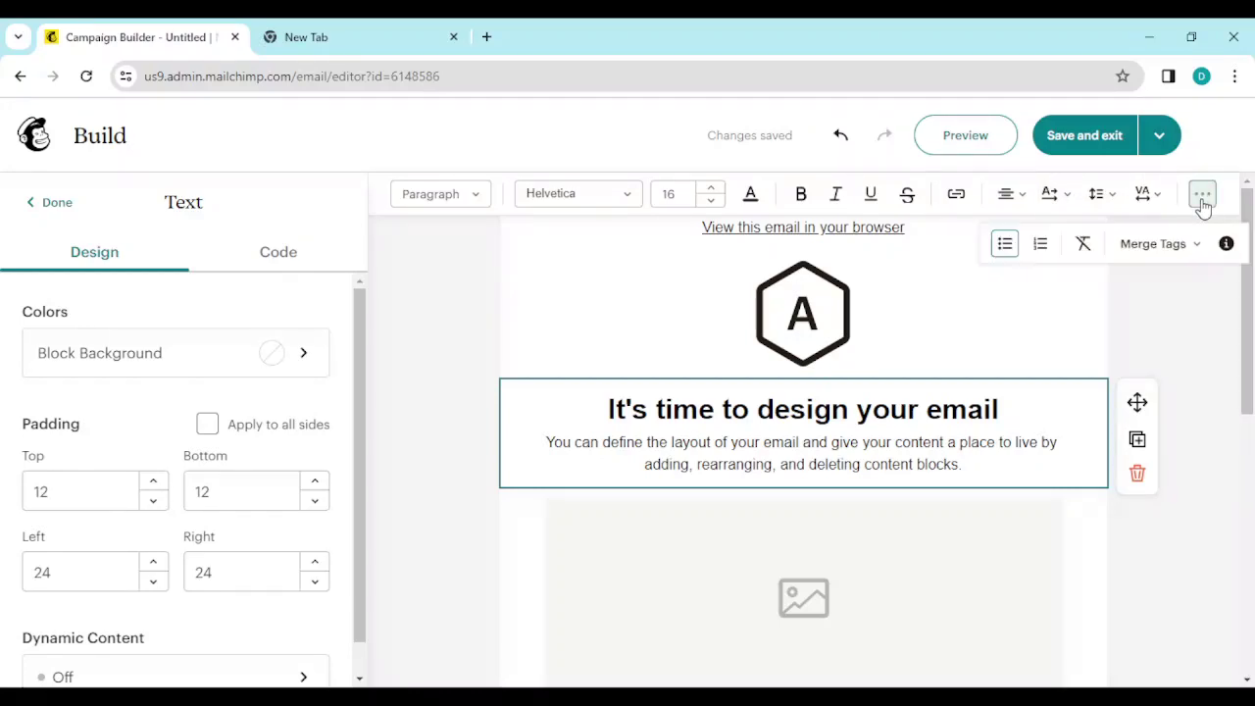
pyautogui.click(1198, 247)
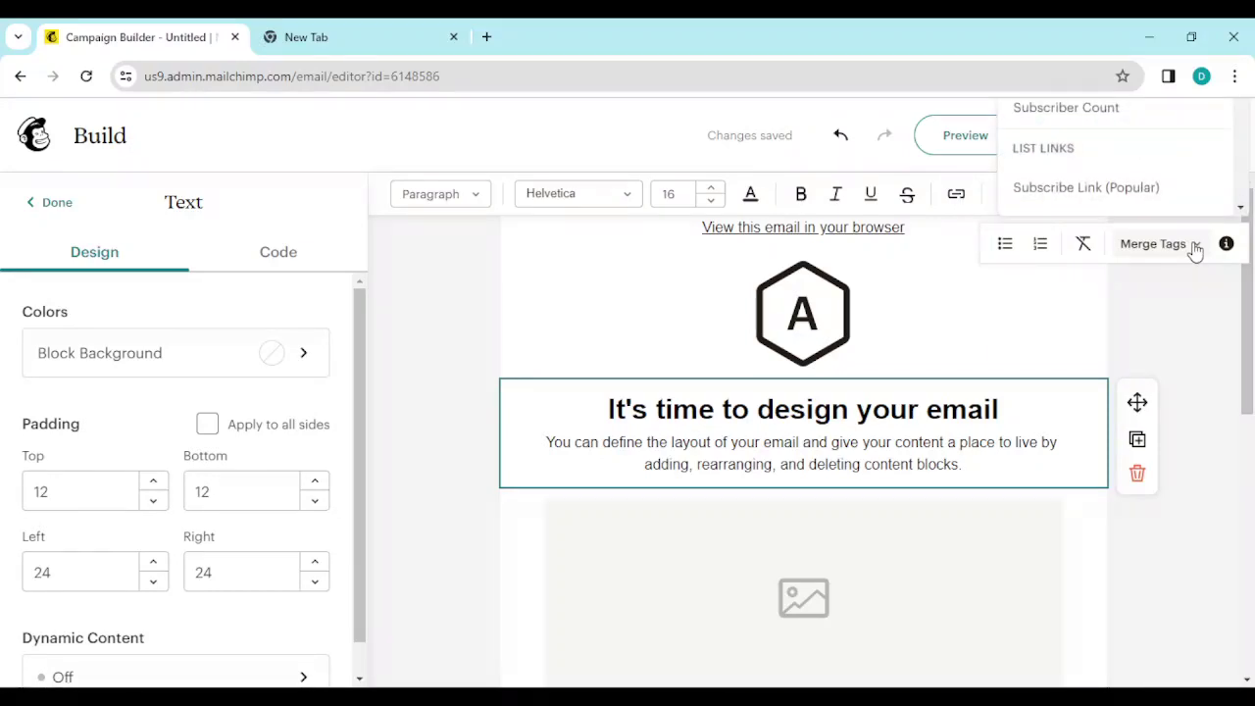
pyautogui.click(1140, 164)
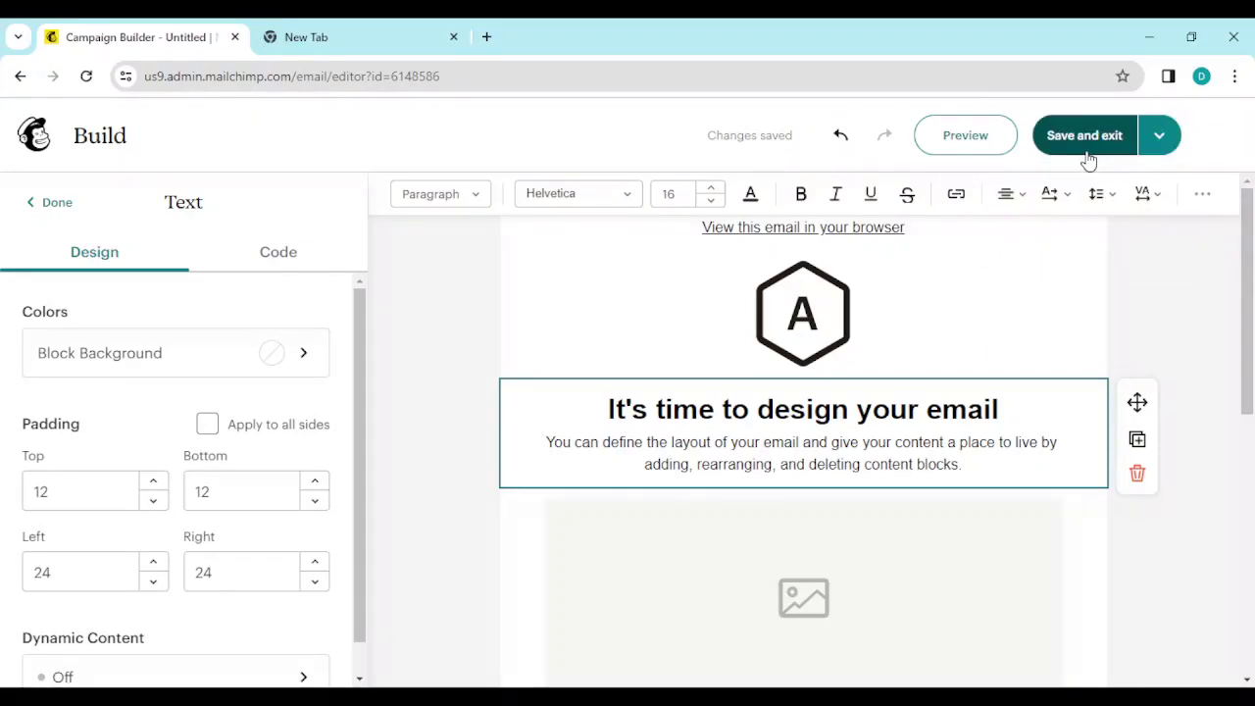
pyautogui.click(1192, 193)
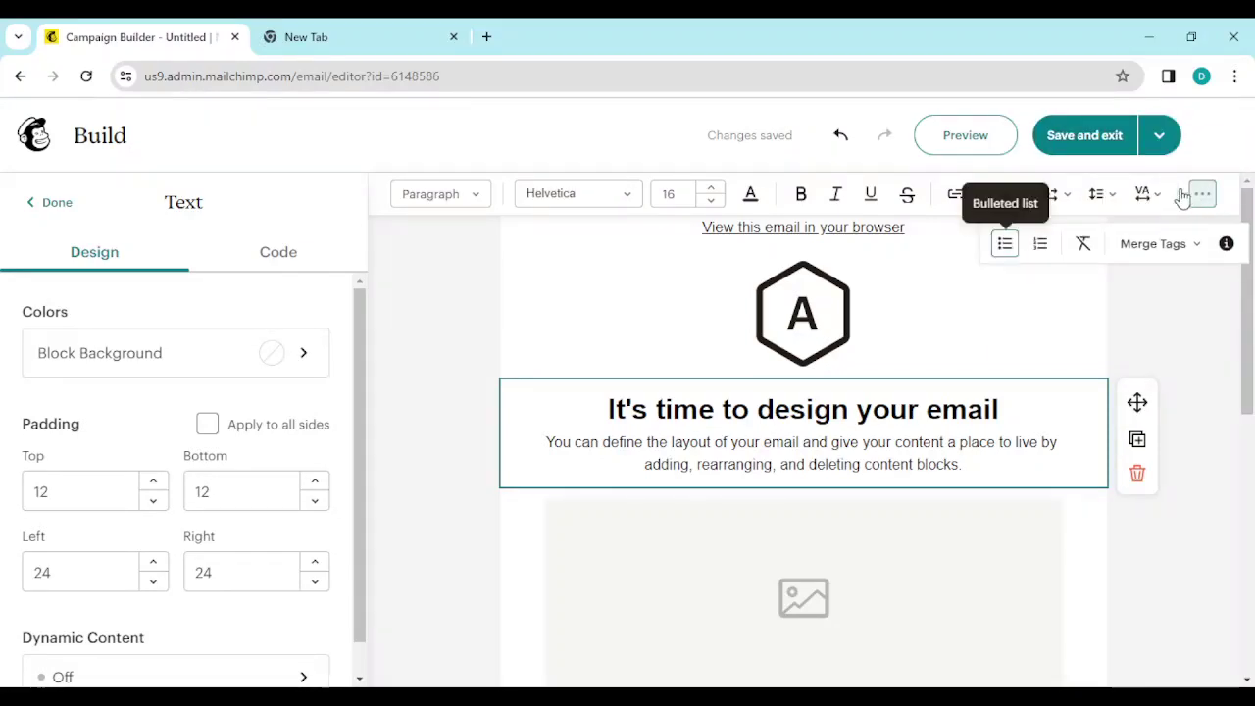
pyautogui.click(1198, 247)
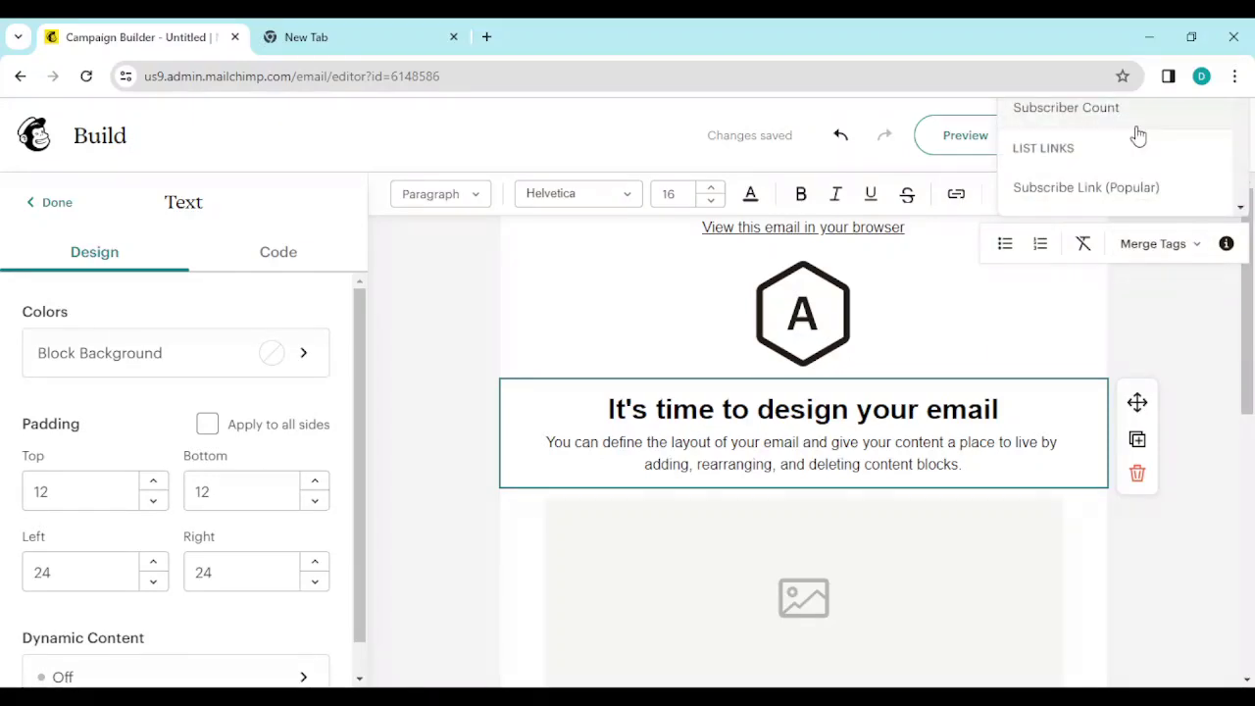
# - Replace the 0 in the top text block with the greeting 'hi,'
pyautogui.click(1149, 189)
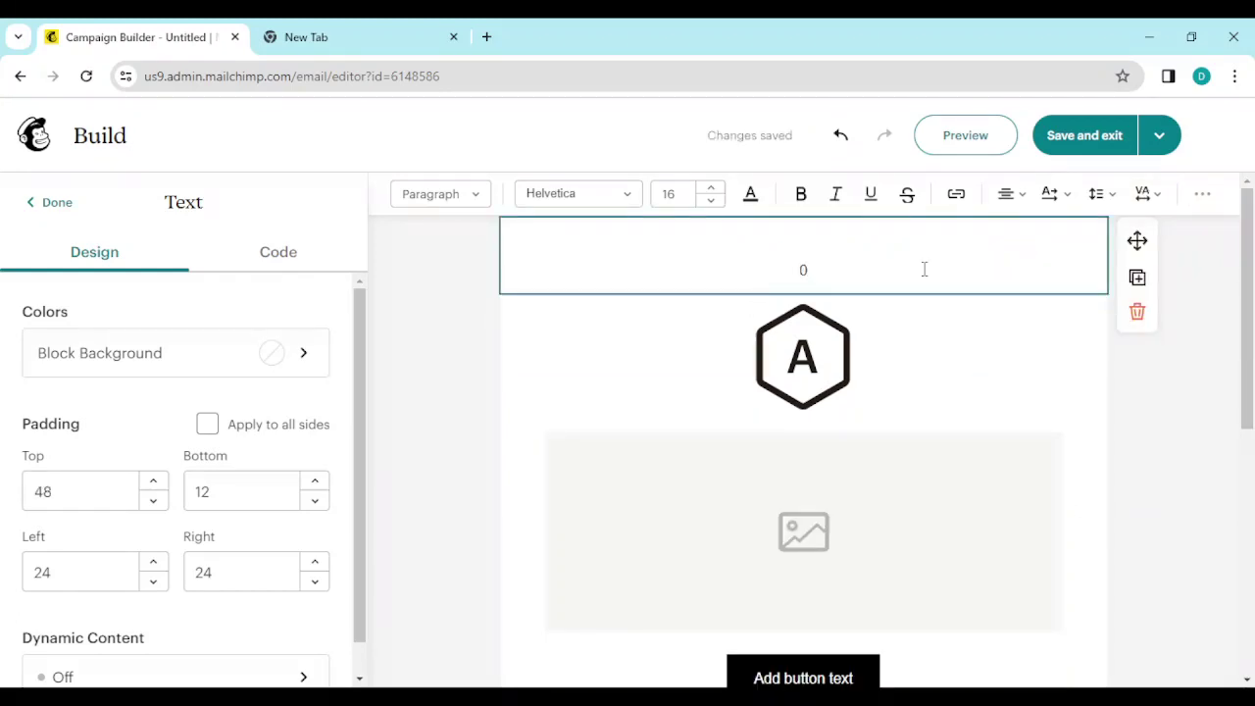
pyautogui.press('BackSpace')
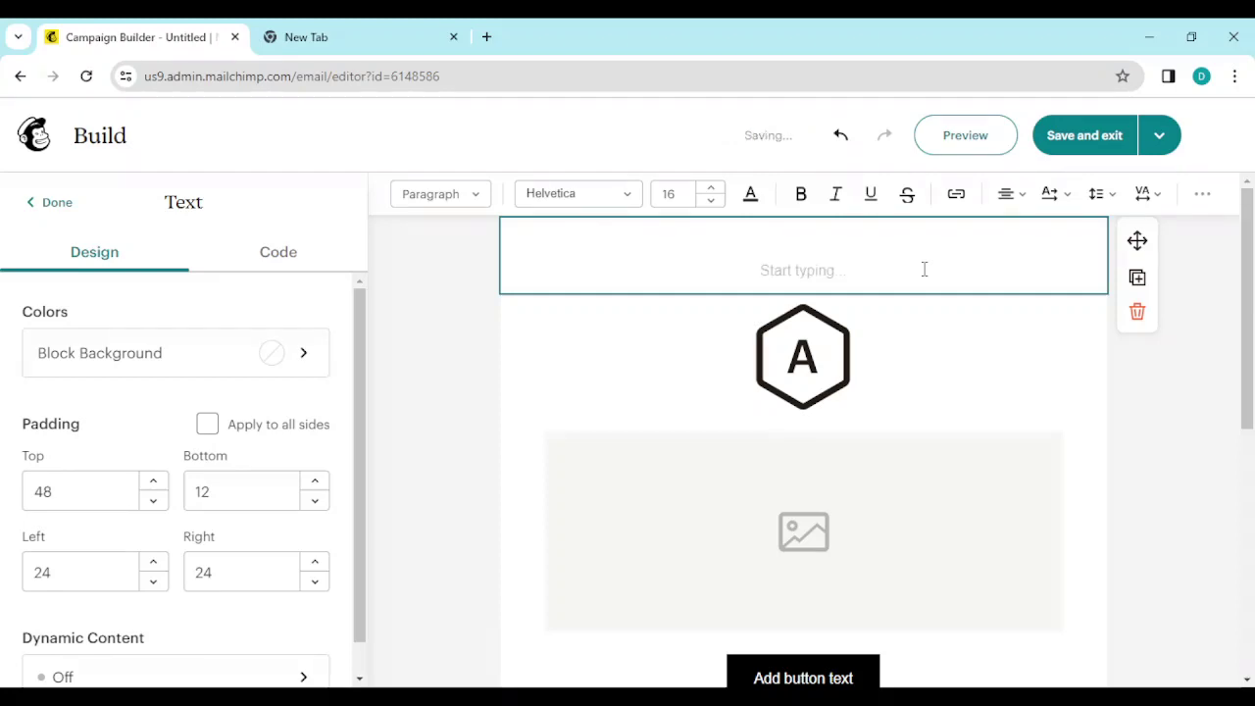
pyautogui.write('hi,')
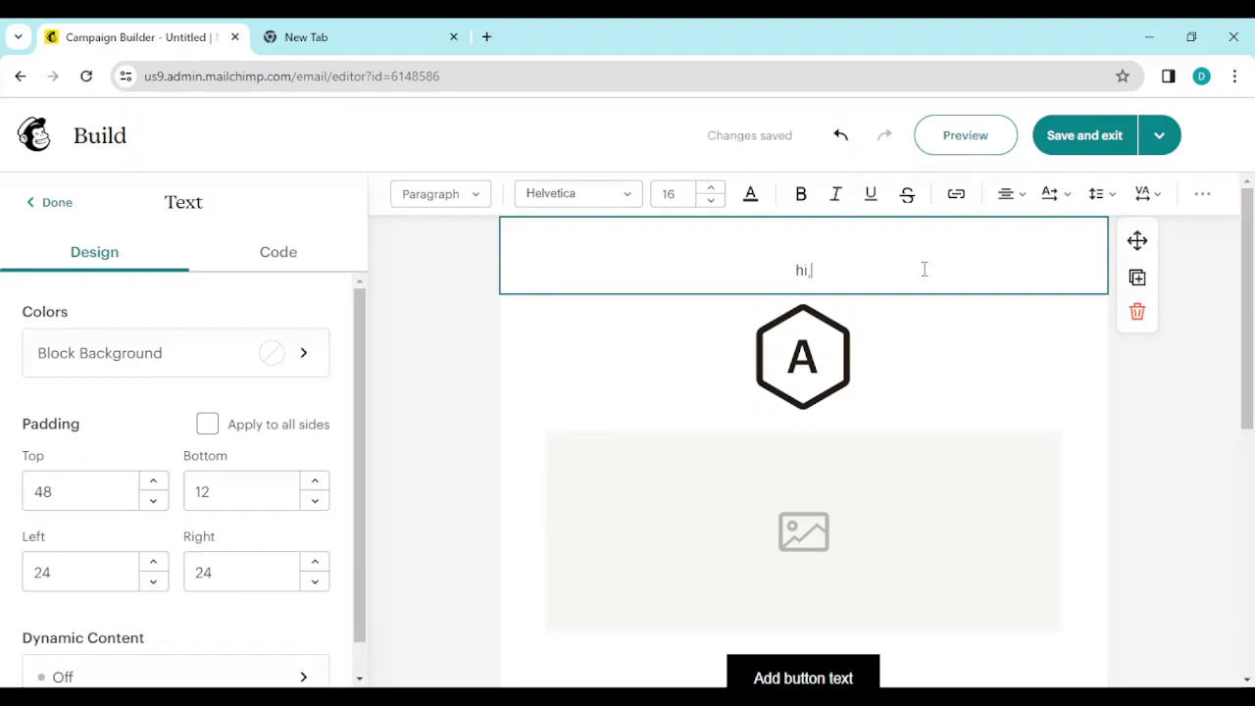
# - Insert a Subscribe Link merge tag after 'hi,' and erase LIST:SUBSCRIBE from inside it
pyautogui.click(1204, 193)
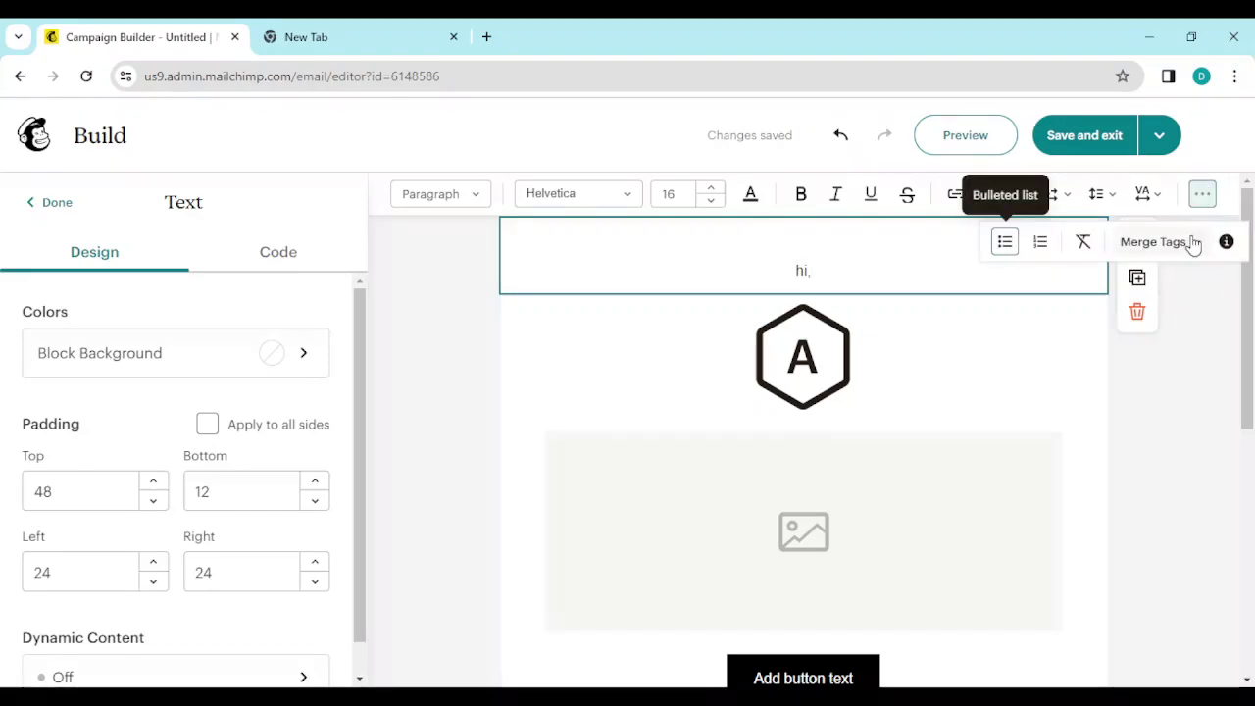
pyautogui.click(1153, 242)
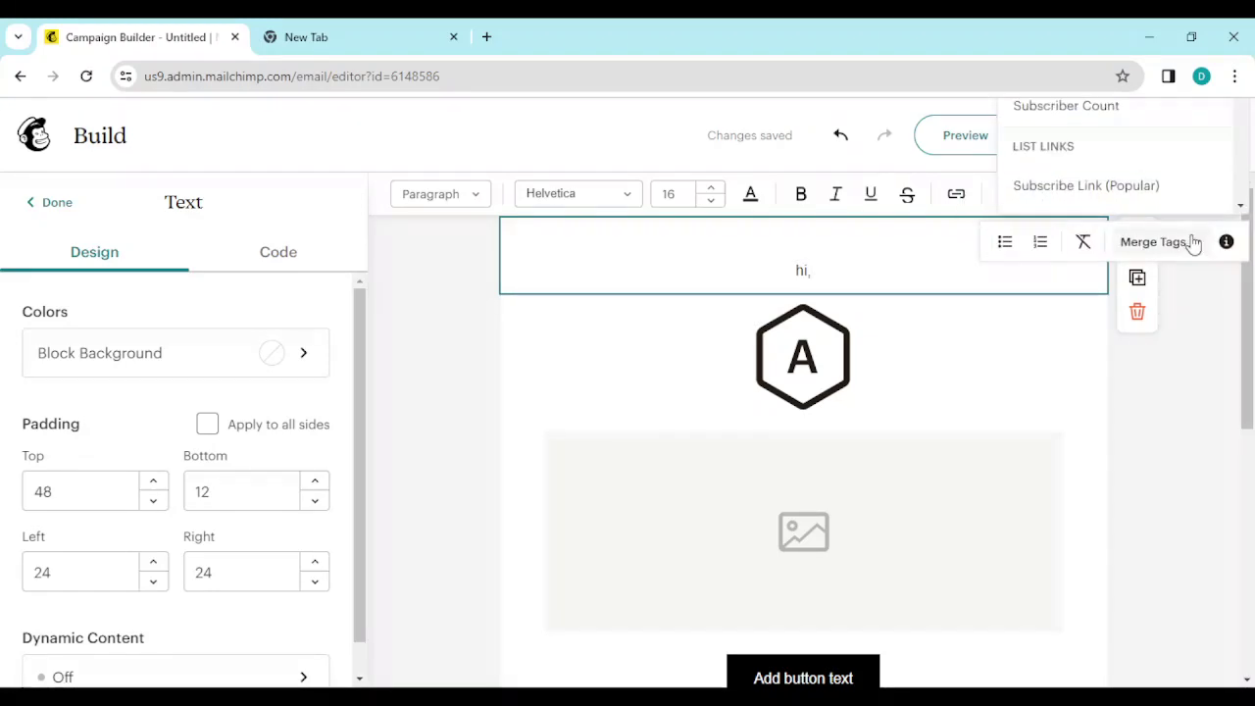
pyautogui.click(1131, 196)
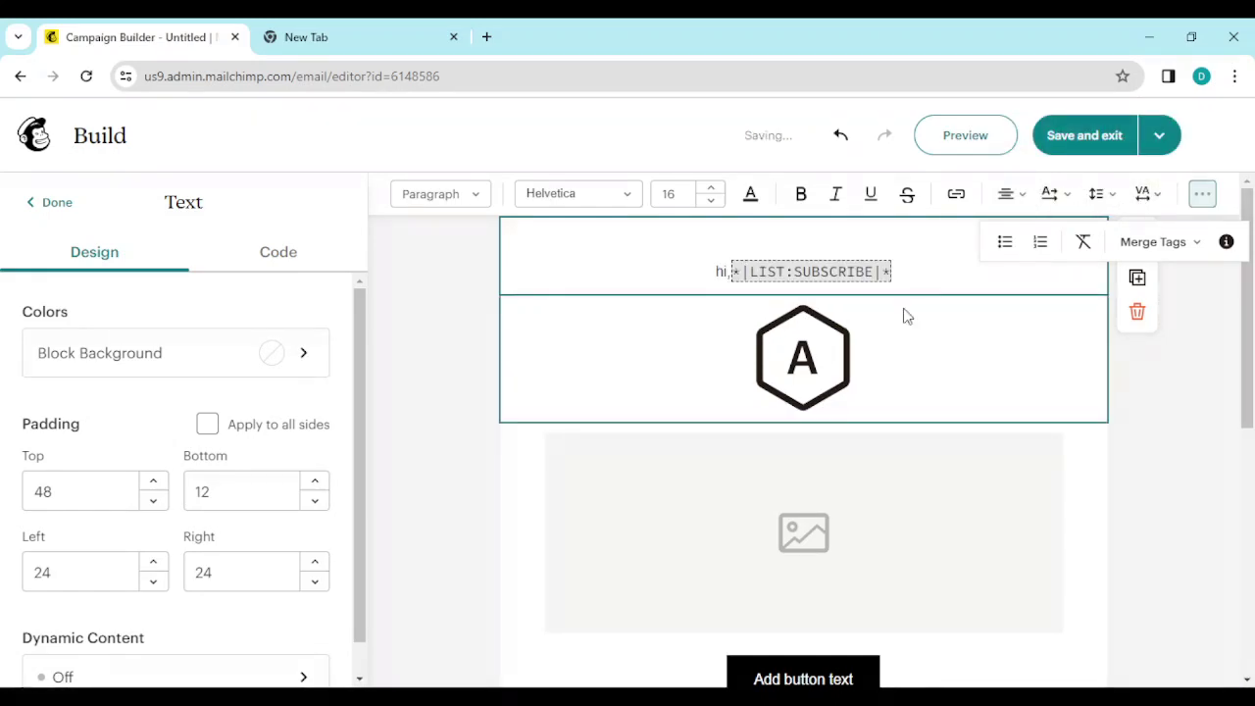
pyautogui.click(876, 272)
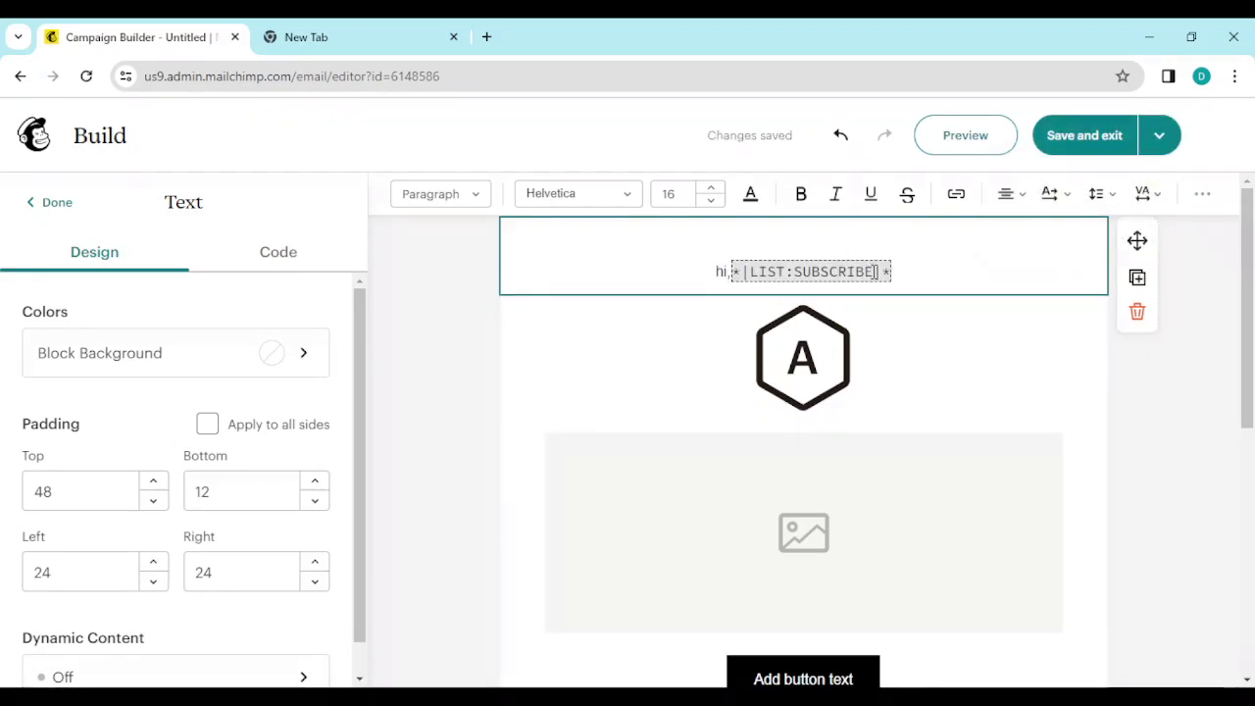
pyautogui.press('BackSpace')
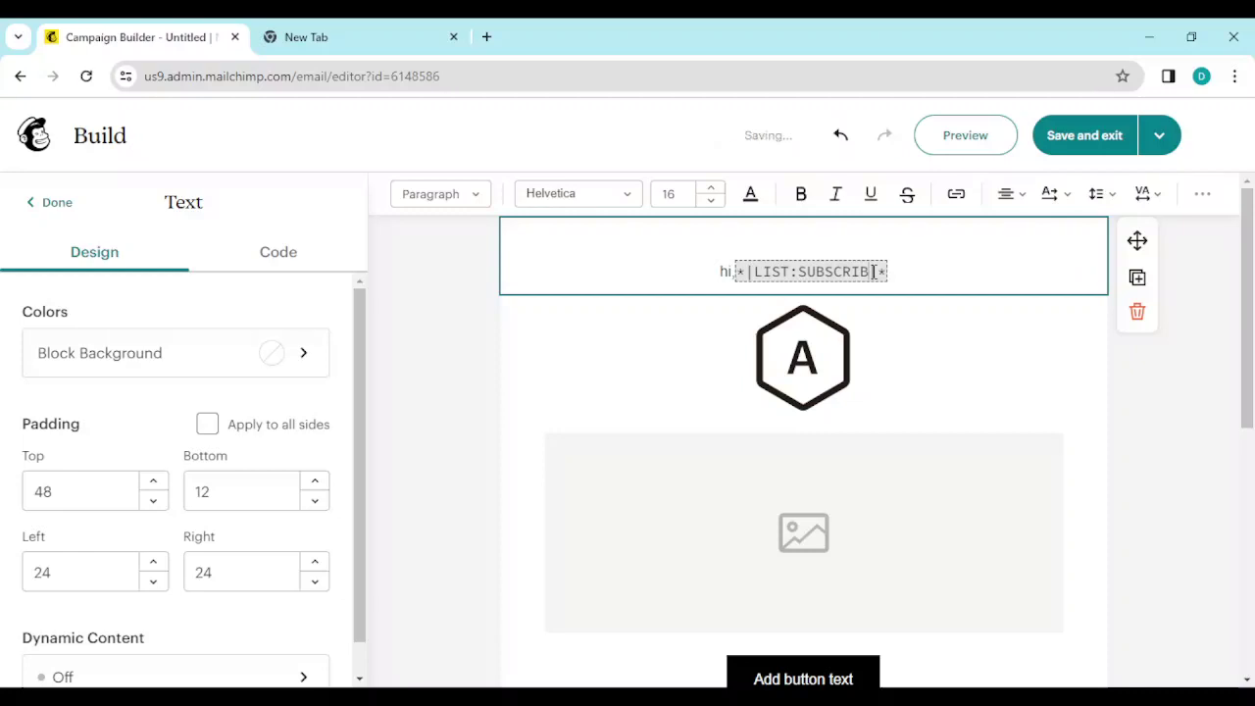
pyautogui.press('BackSpace')
pyautogui.press('BackSpace')
pyautogui.press('BackSpace')
pyautogui.press('BackSpace')
pyautogui.press('BackSpace')
pyautogui.press('BackSpace')
pyautogui.press('BackSpace')
pyautogui.press('BackSpace')
pyautogui.press('BackSpace')
pyautogui.press('BackSpace')
pyautogui.press('BackSpace')
pyautogui.press('BackSpace')
pyautogui.press('BackSpace')
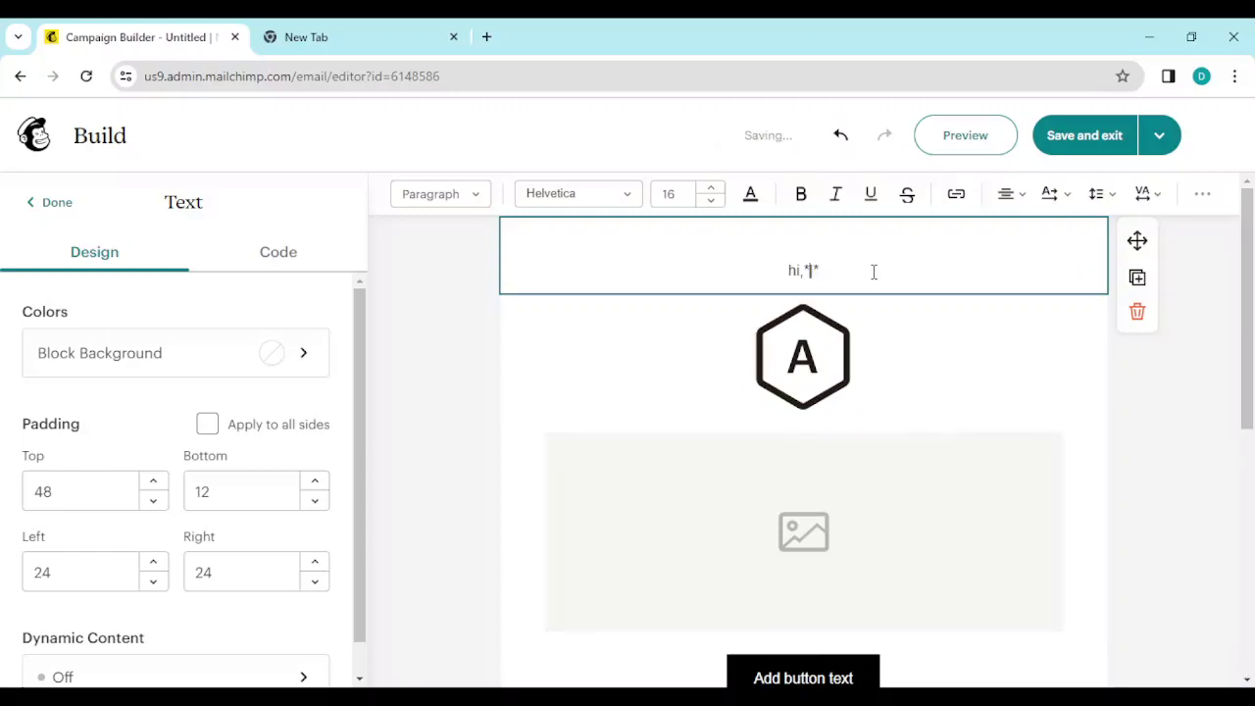
# - Fill the emptied merge tag with 'firstname', fixing typos, so the greeting reads 'hi,' plus firstname
pyautogui.write('fir')
pyautogui.write('st')
pyautogui.write('n')
pyautogui.write('sme')
pyautogui.press('BackSpace')
pyautogui.press('BackSpace')
pyautogui.press('BackSpace')
pyautogui.write('s')
pyautogui.press('BackSpace')
pyautogui.write('ame')
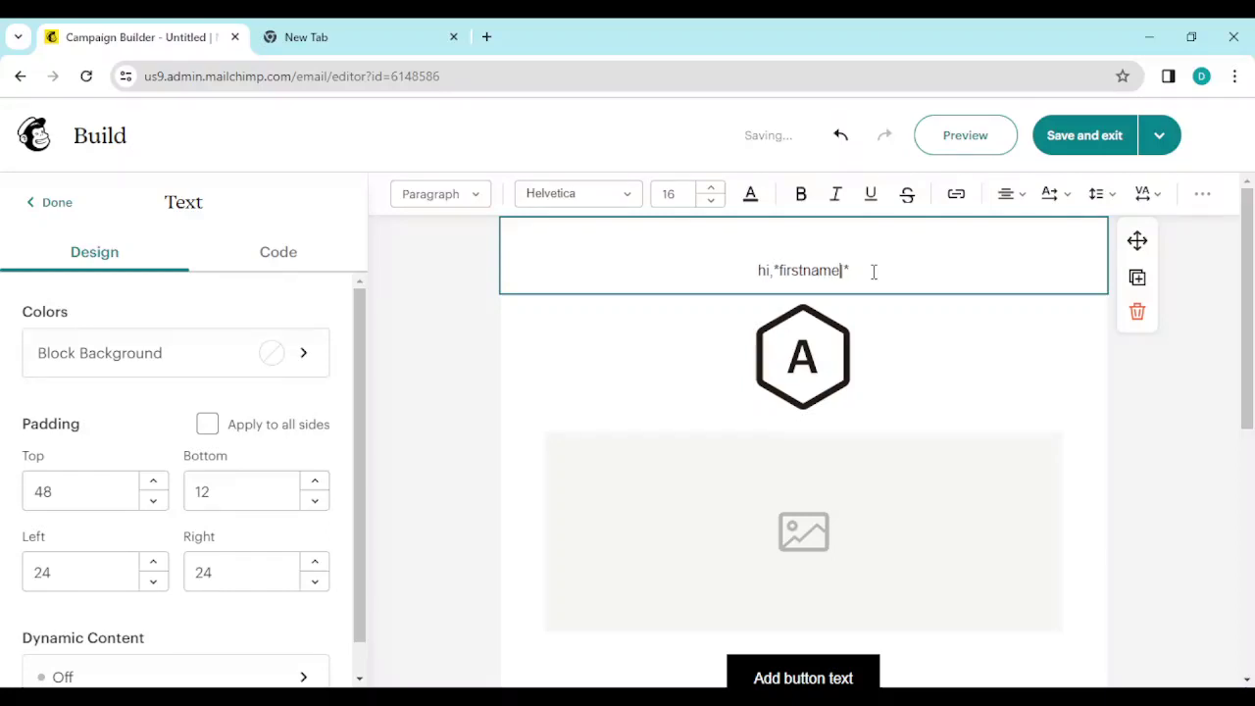